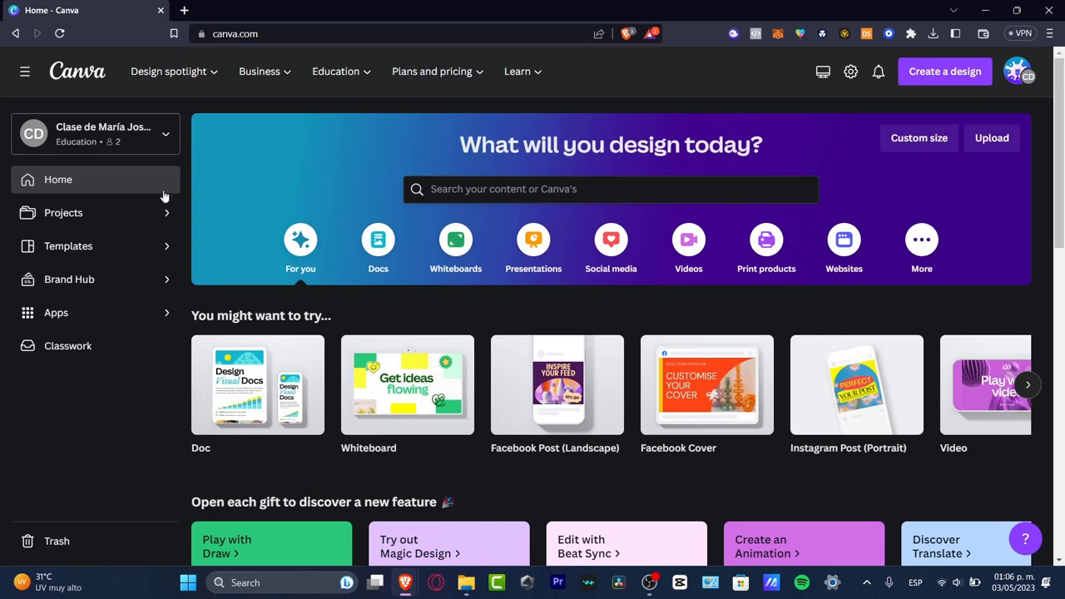
Search Google Images for "newsletter" in a new browser tab and look through the example designs
left_click(184, 10)
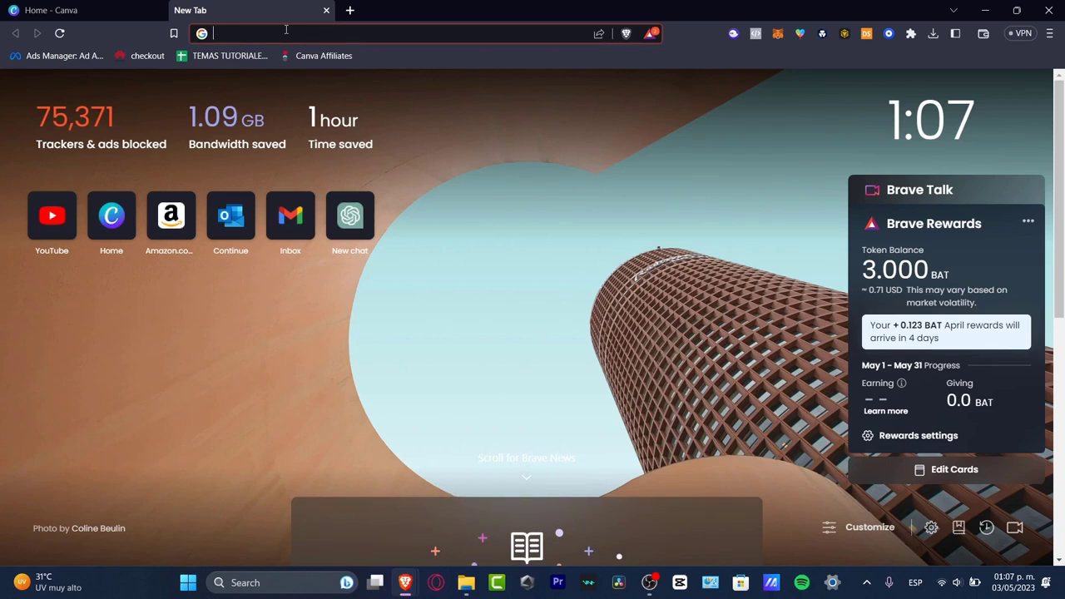
type("newsletter")
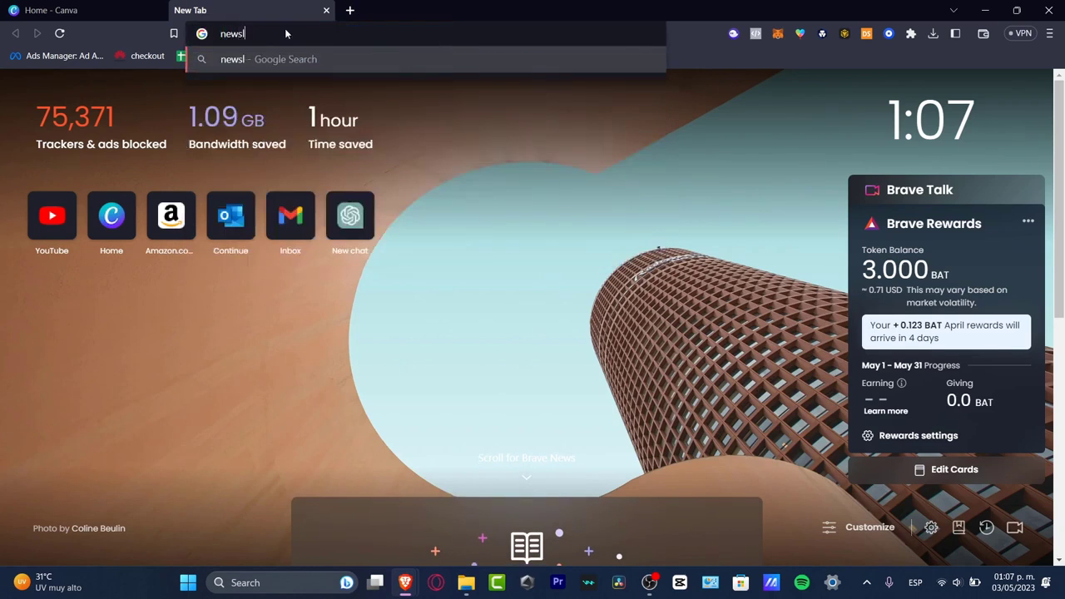
key("Return")
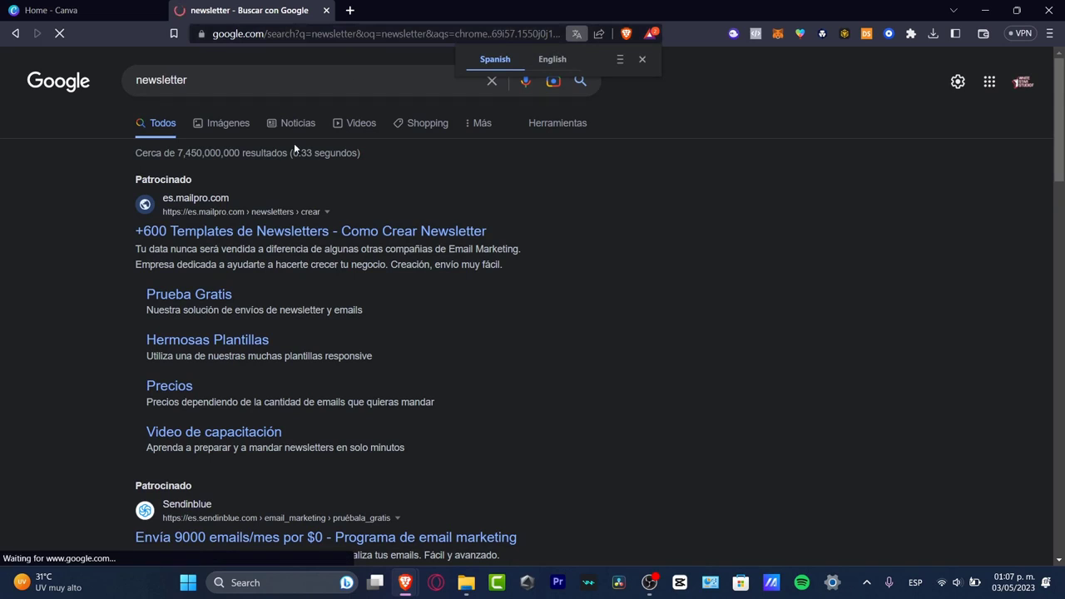
left_click(230, 122)
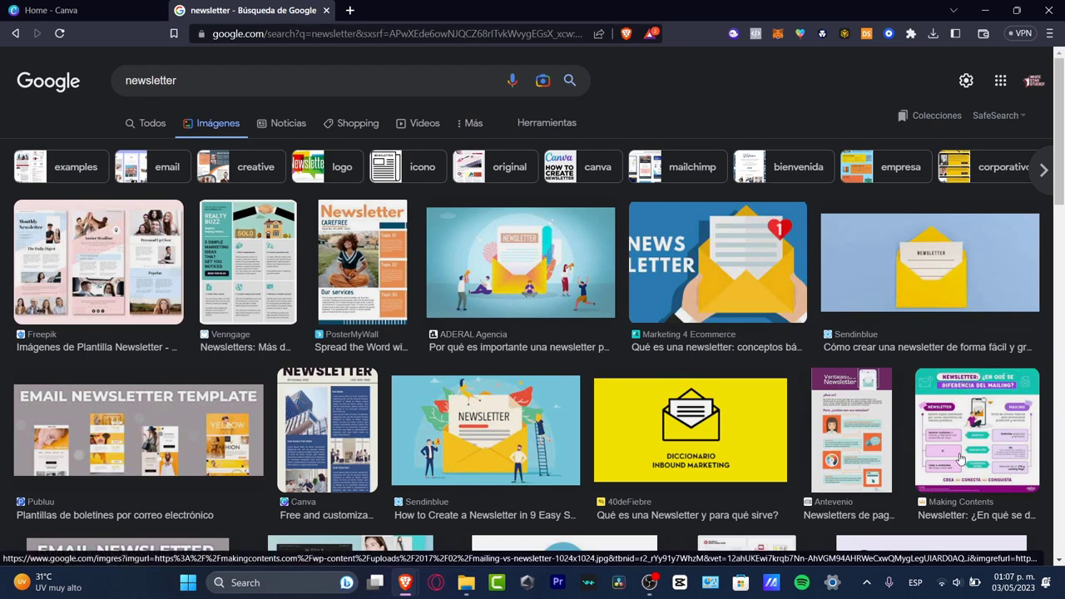
scroll(915, 453, "down", 3)
scroll(782, 424, "up", 3)
Refine the image search to "newsletter template" and preview the yellow business newsletter and the pink-and-blue monthly newsletter from Freepik
left_click(175, 75)
type("template")
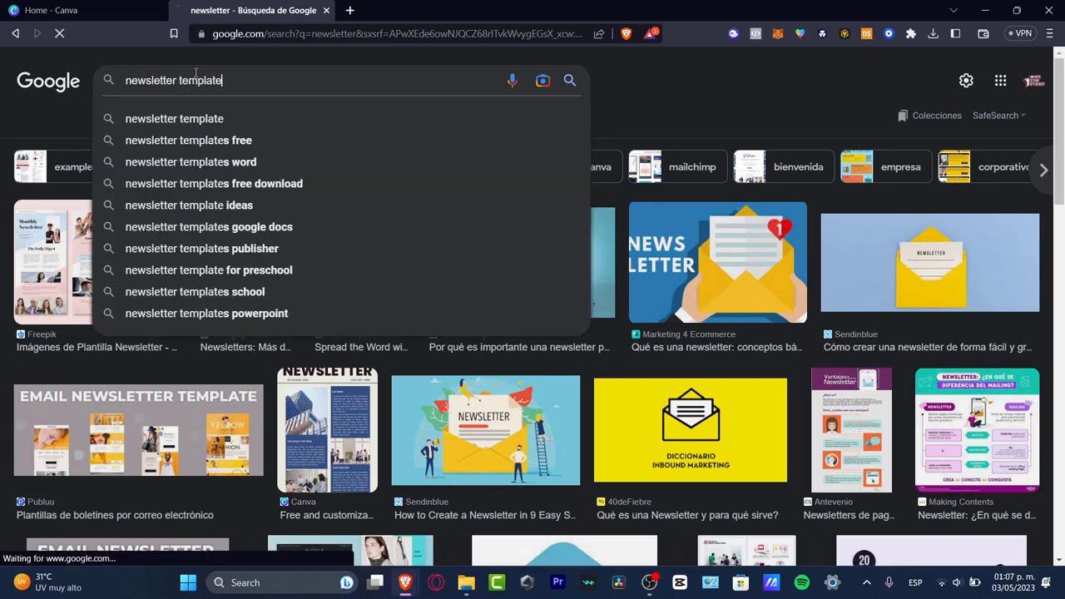
key("Return")
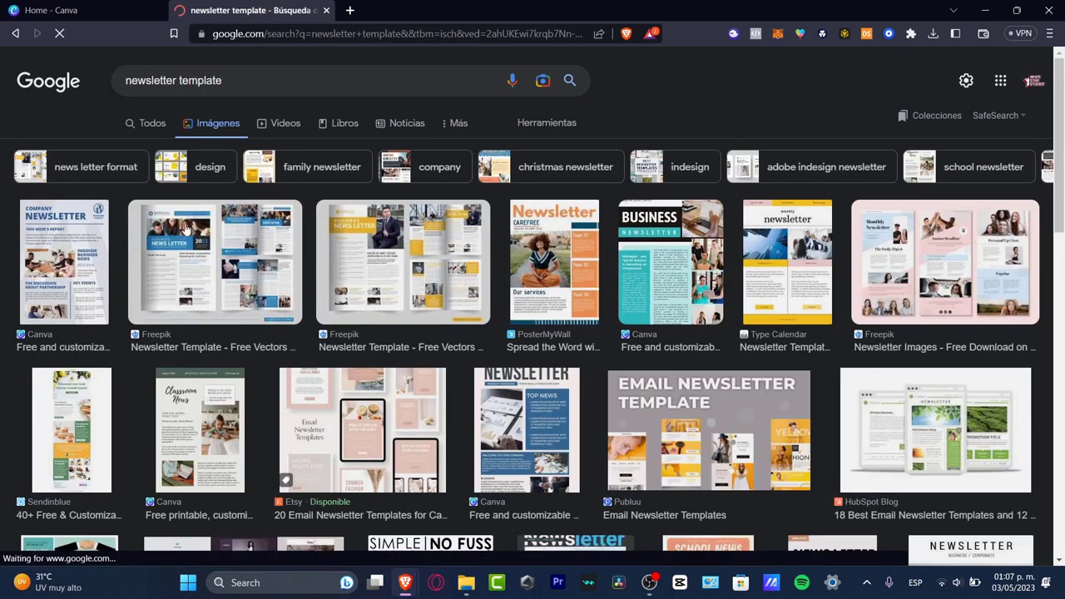
left_click(404, 283)
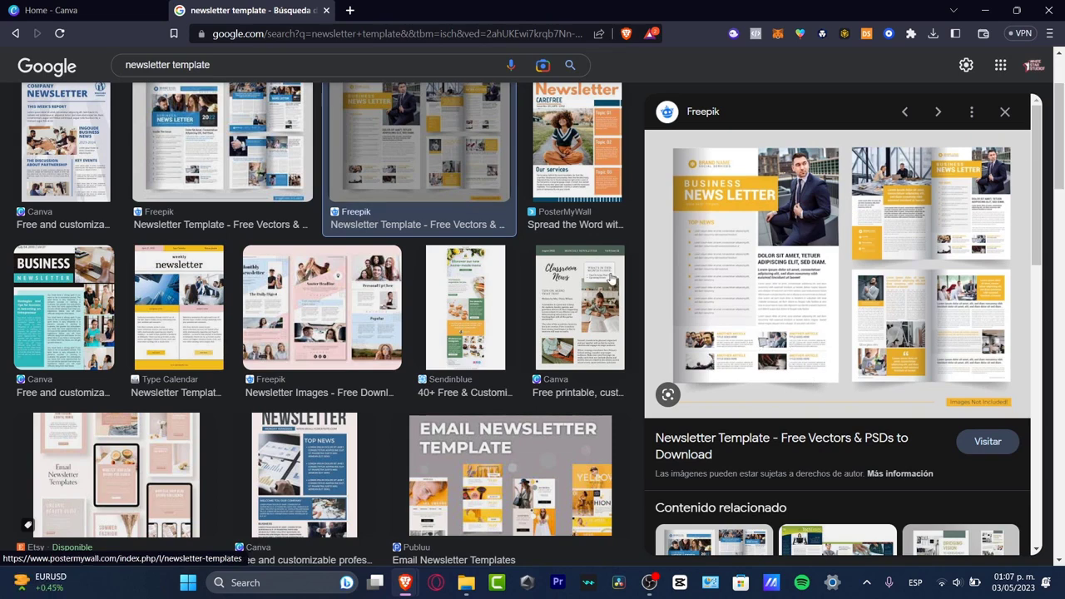
left_click(339, 300)
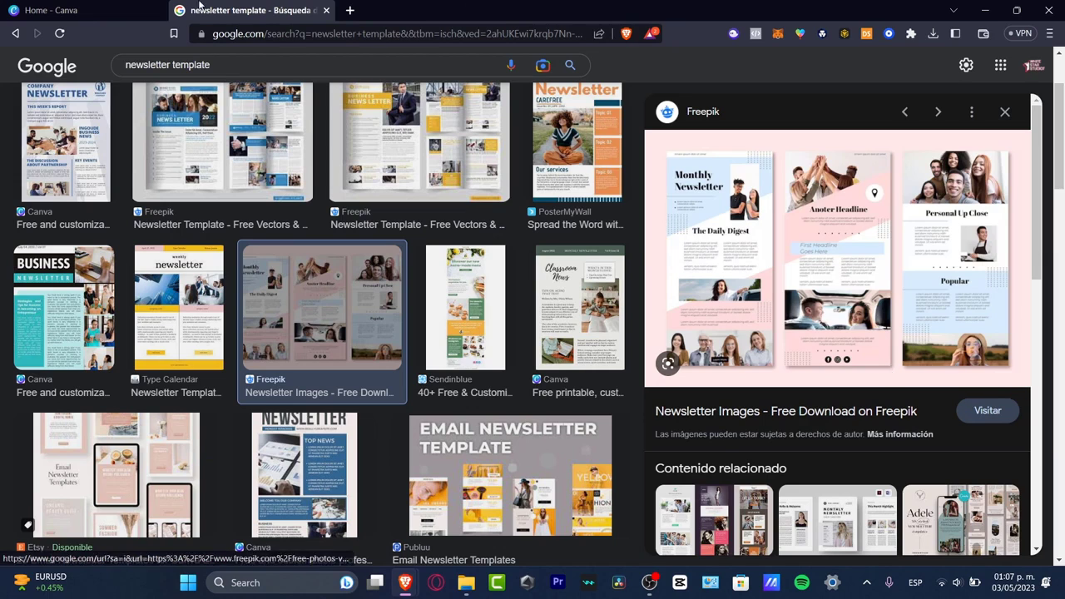
Switch to Canva and open its templates page, comparing briefly with the Google newsletter examples
left_click(54, 10)
mouse_move(404, 90)
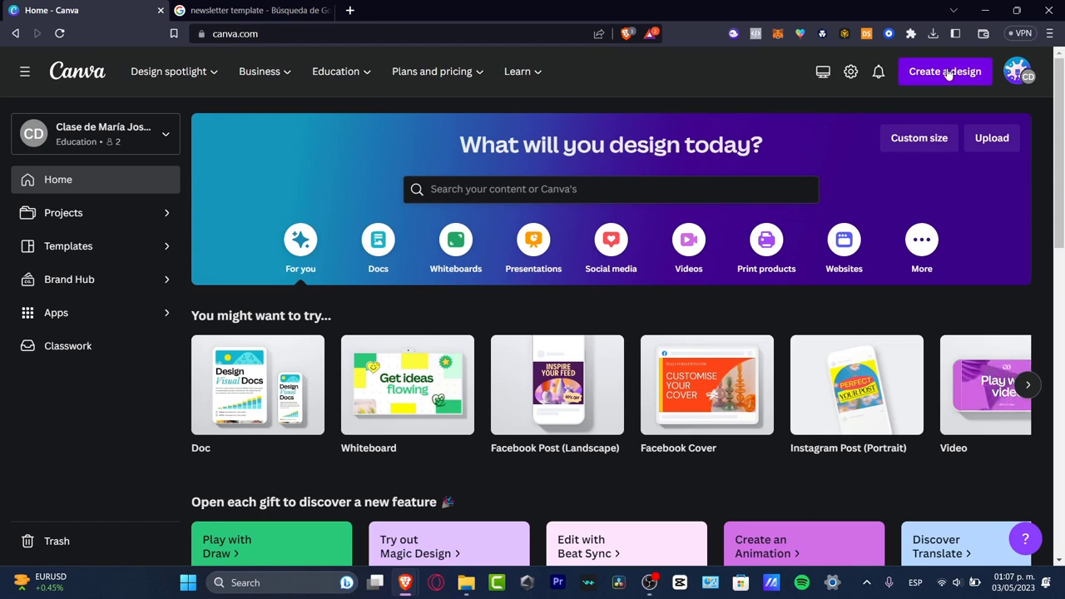
left_click(103, 260)
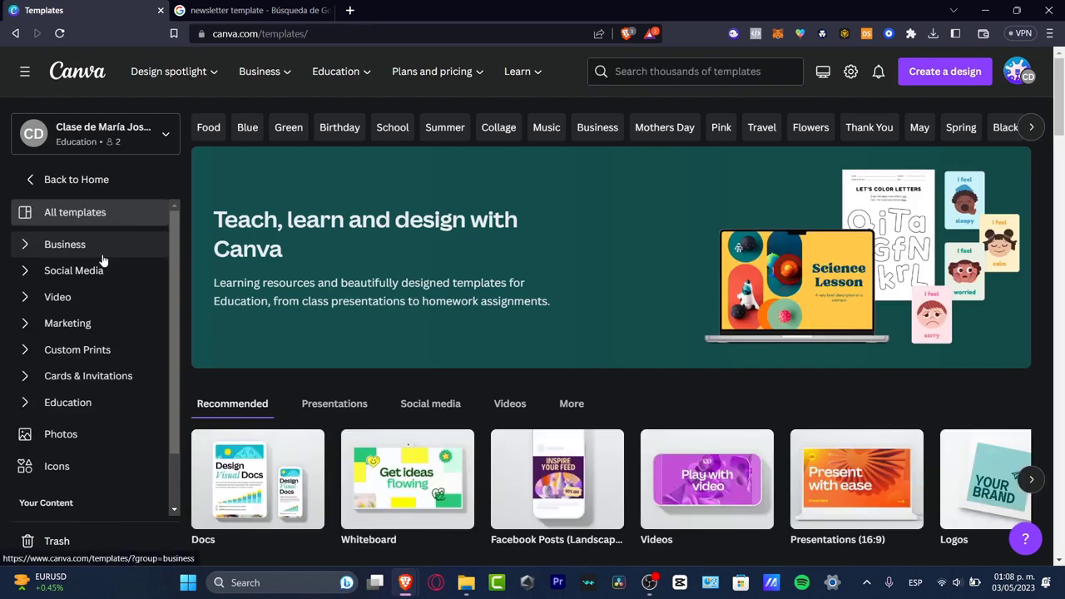
left_click(195, 10)
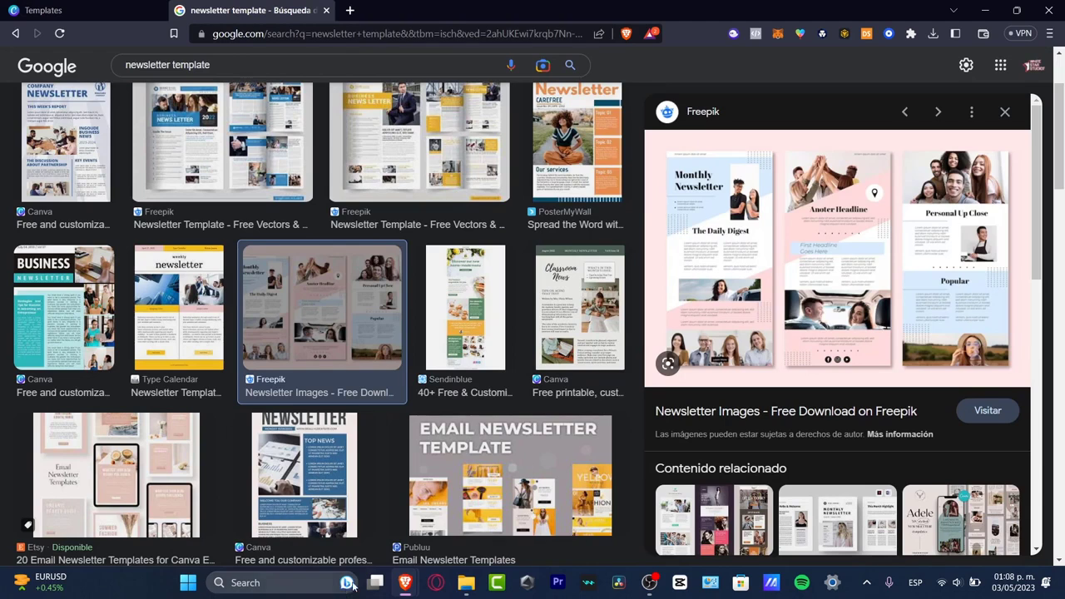
left_click(54, 8)
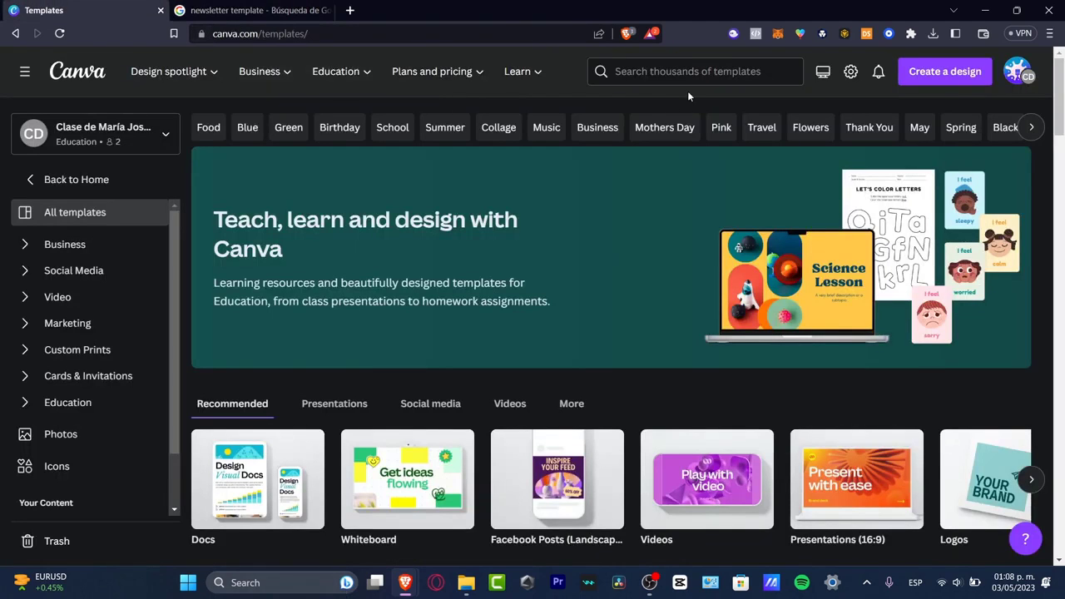
Search the Canva templates for "newsletter"
left_click(705, 71)
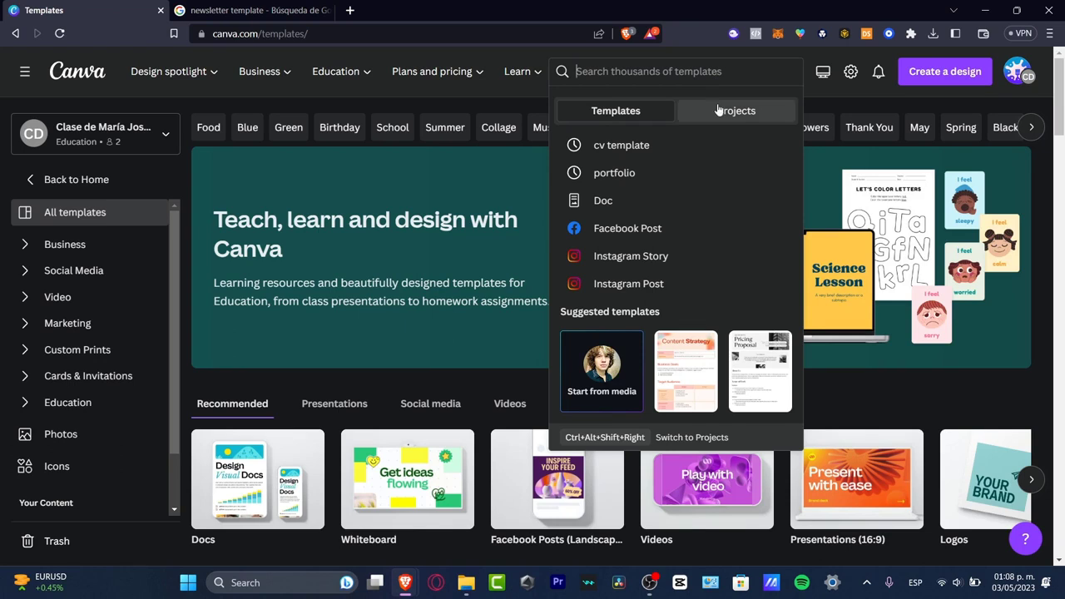
type("new")
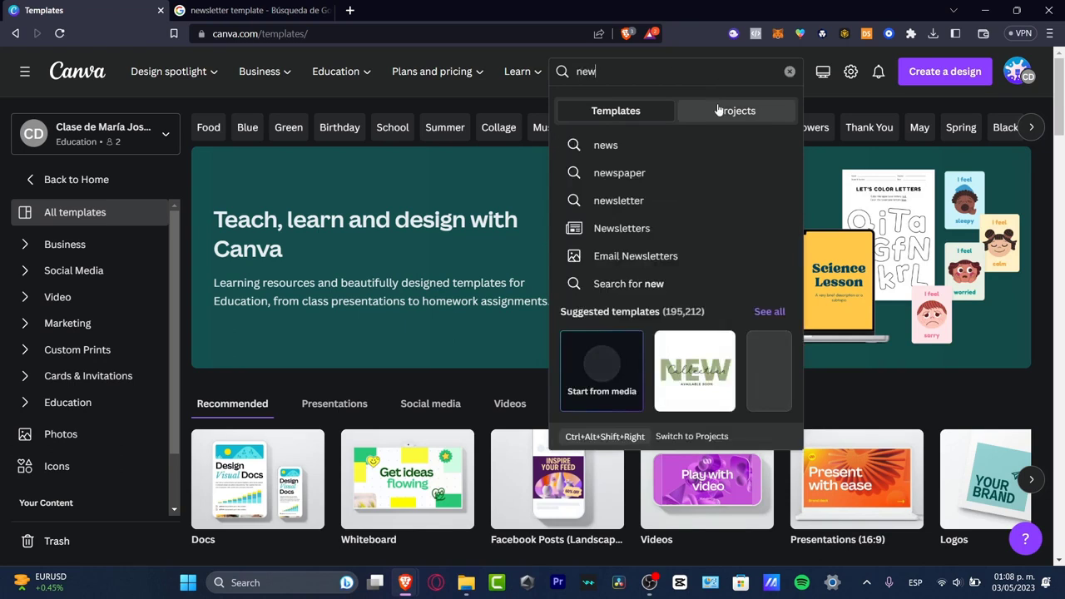
type("sle")
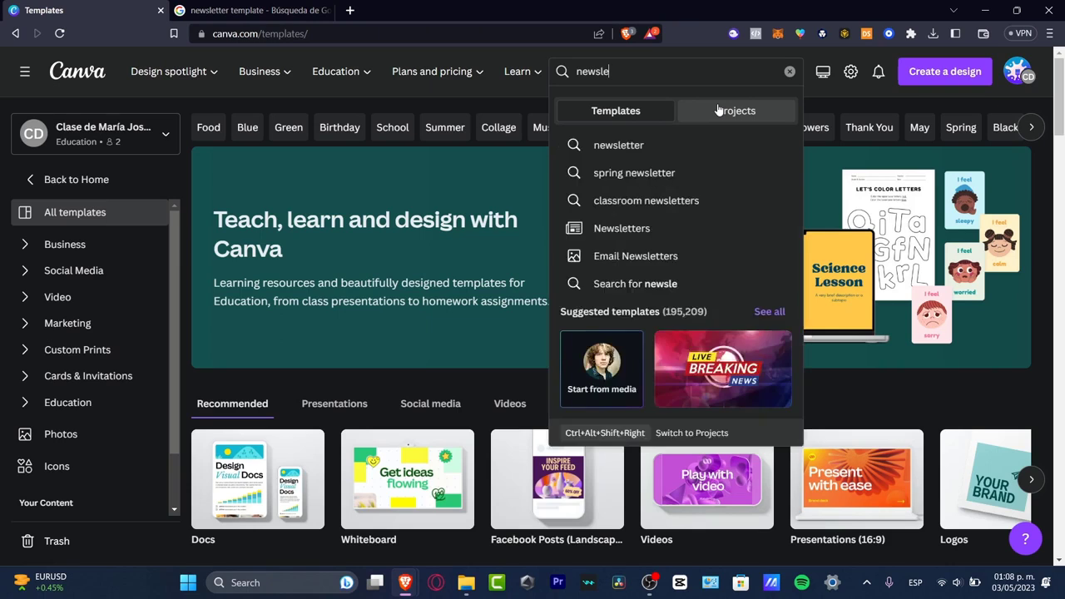
left_click(721, 145)
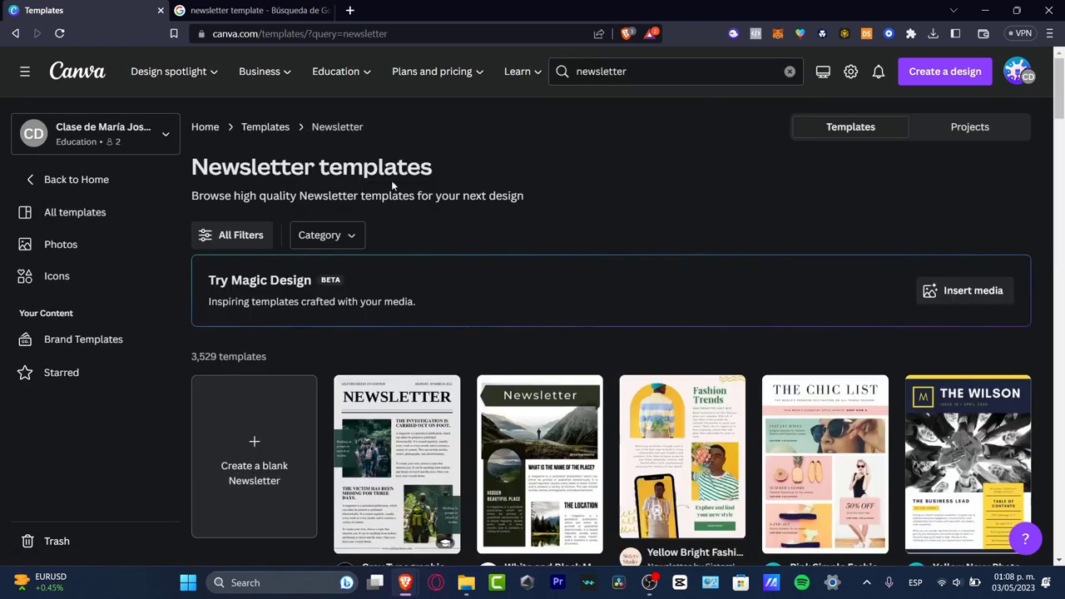
Browse the newsletter templates and open the preview of White Modern Modern Business Company Newsletter
scroll(684, 202, "down", 3)
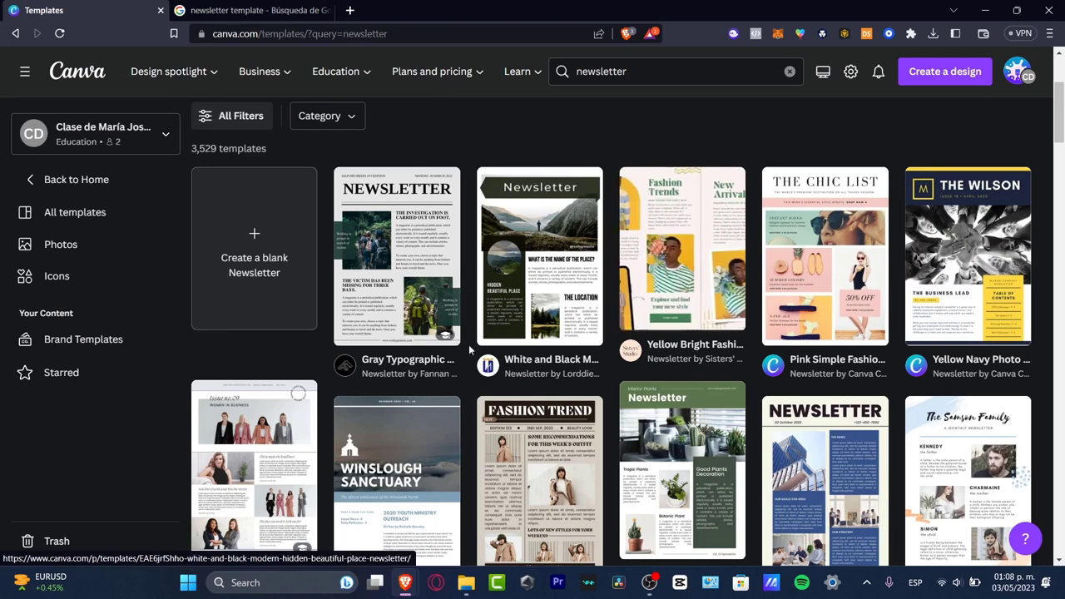
scroll(396, 273, "down", 3)
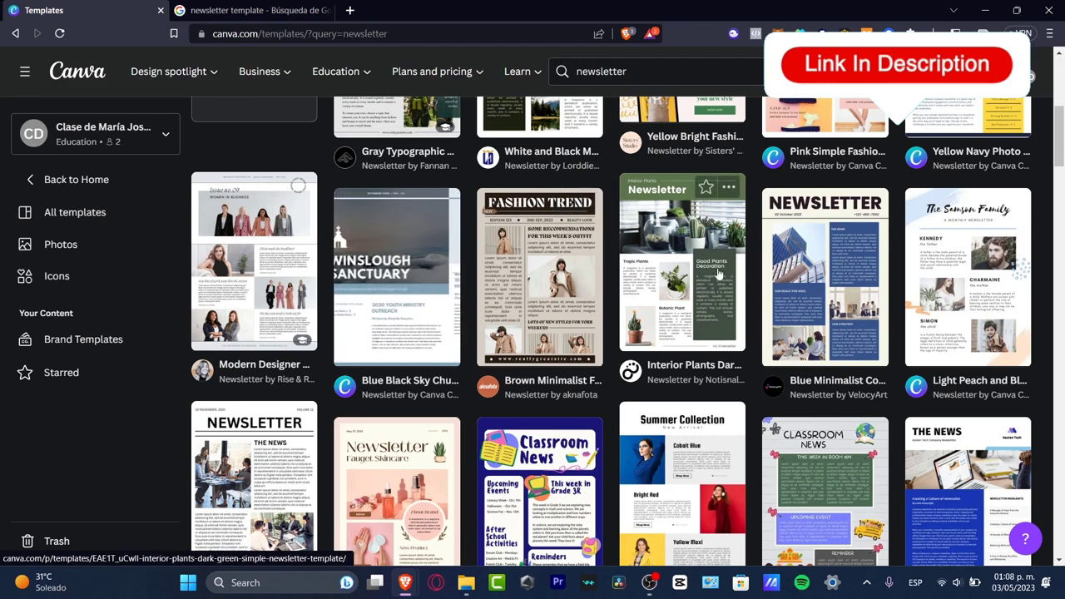
scroll(732, 283, "down", 3)
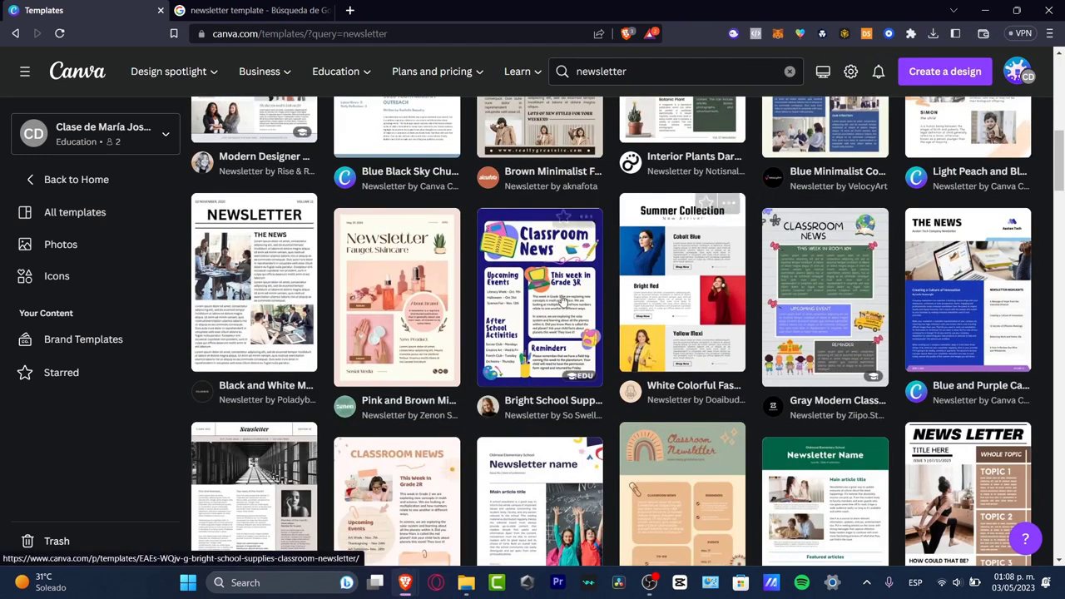
scroll(761, 392, "down", 3)
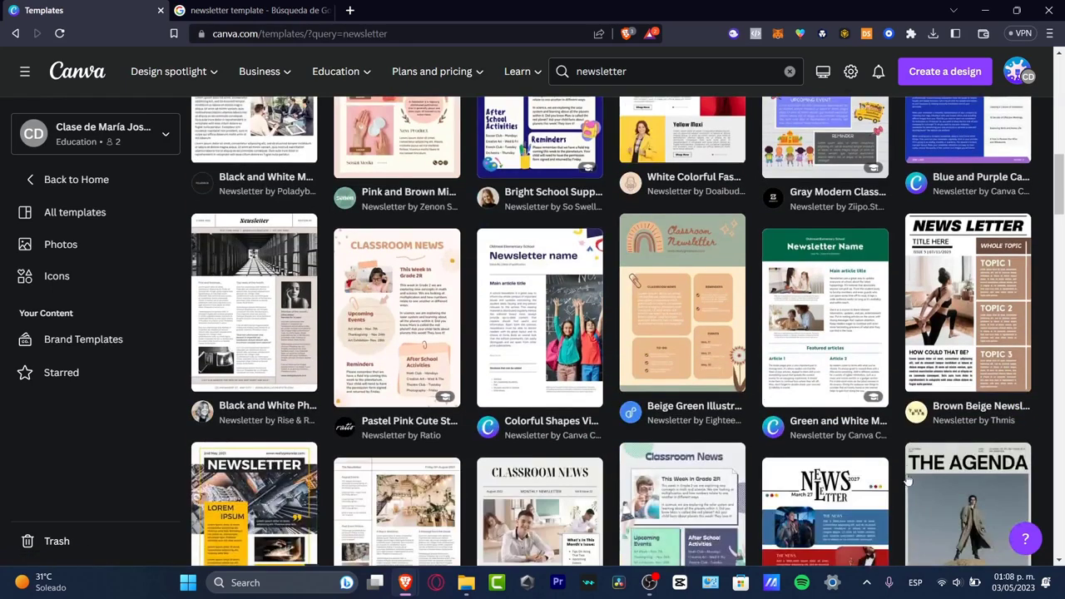
scroll(911, 487, "down", 3)
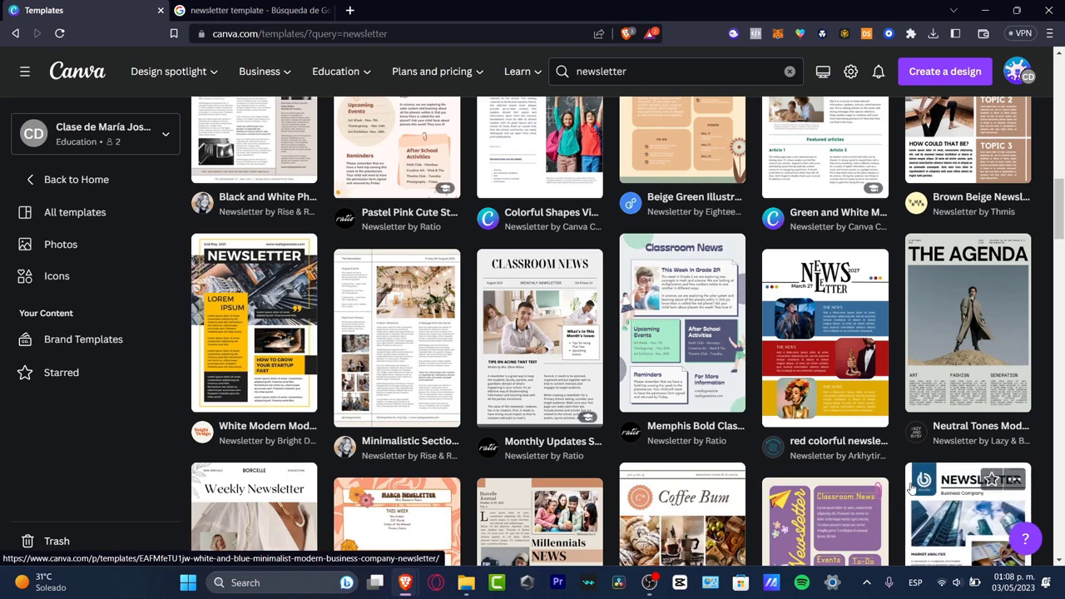
left_click(276, 343)
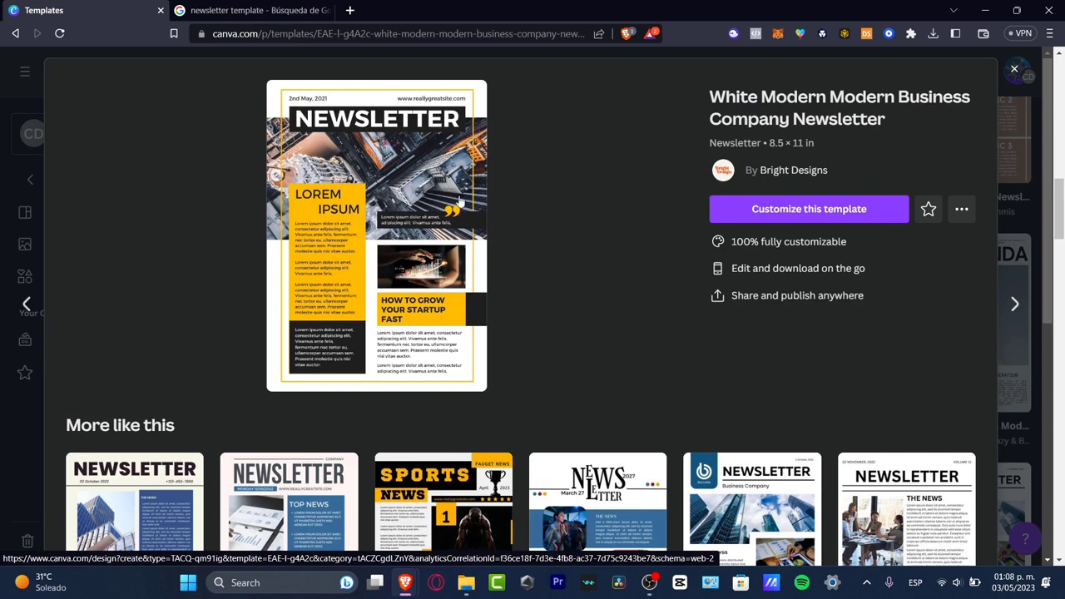
Look through the templates similar to the White Modern Modern Business Company Newsletter and close its preview
scroll(652, 177, "down", 3)
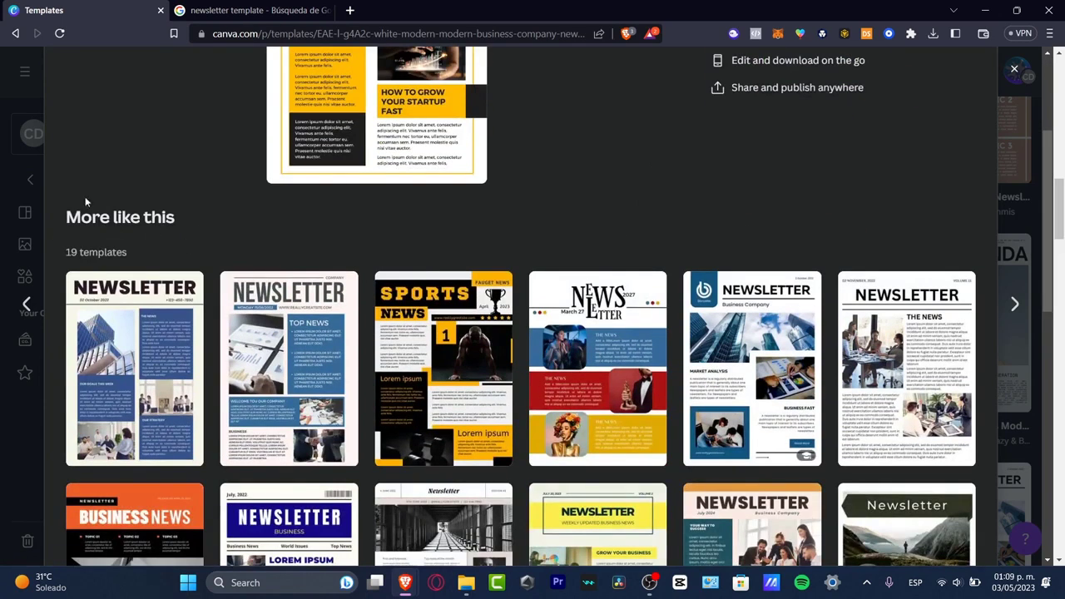
scroll(583, 238, "up", 3)
scroll(640, 270, "down", 3)
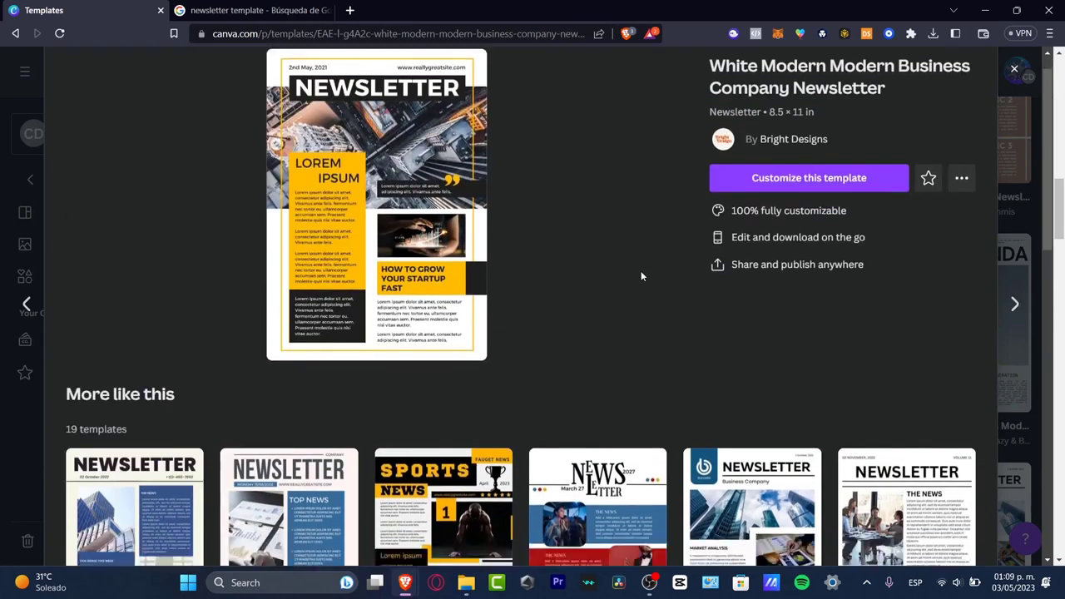
scroll(599, 197, "down", 3)
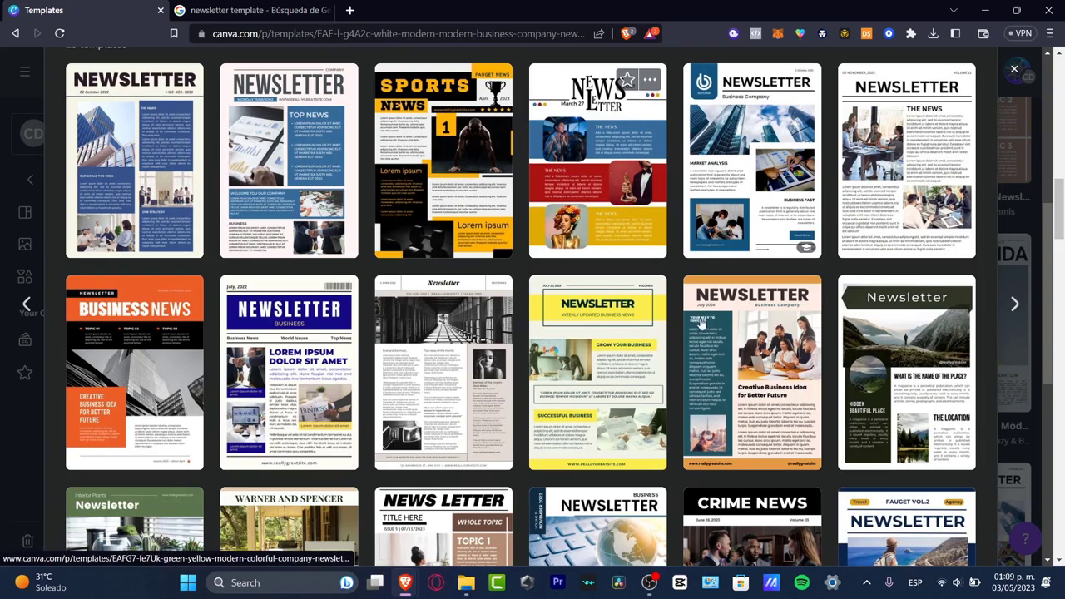
left_click(1036, 347)
Open the Yellow Bright Fashion Email Newsletter template from the results and preview both of its pages
scroll(875, 421, "up", 10)
scroll(874, 423, "down", 3)
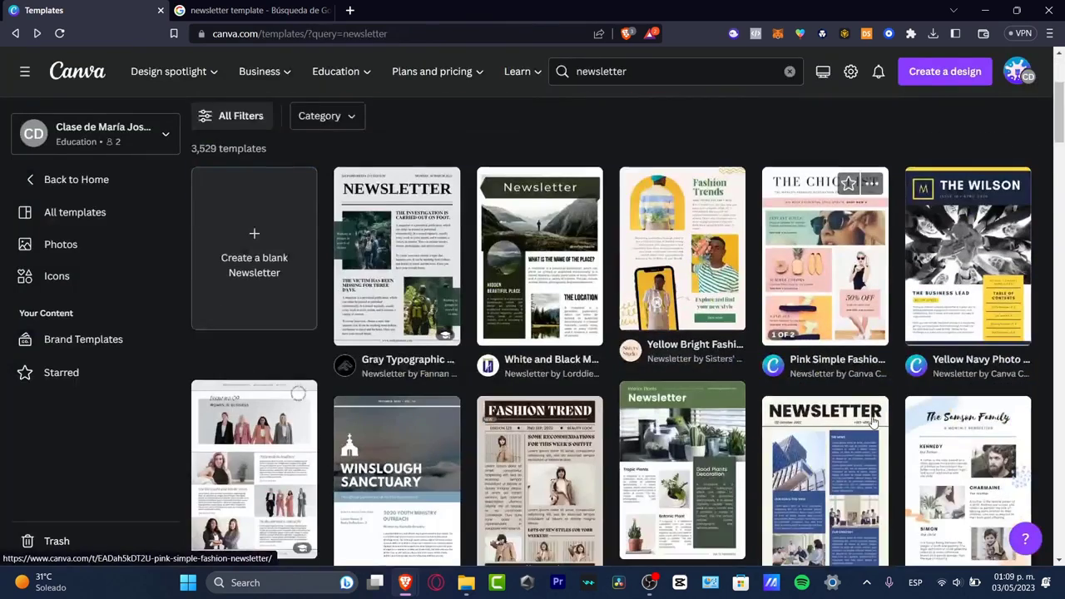
scroll(640, 354, "down", 3)
scroll(641, 354, "up", 5)
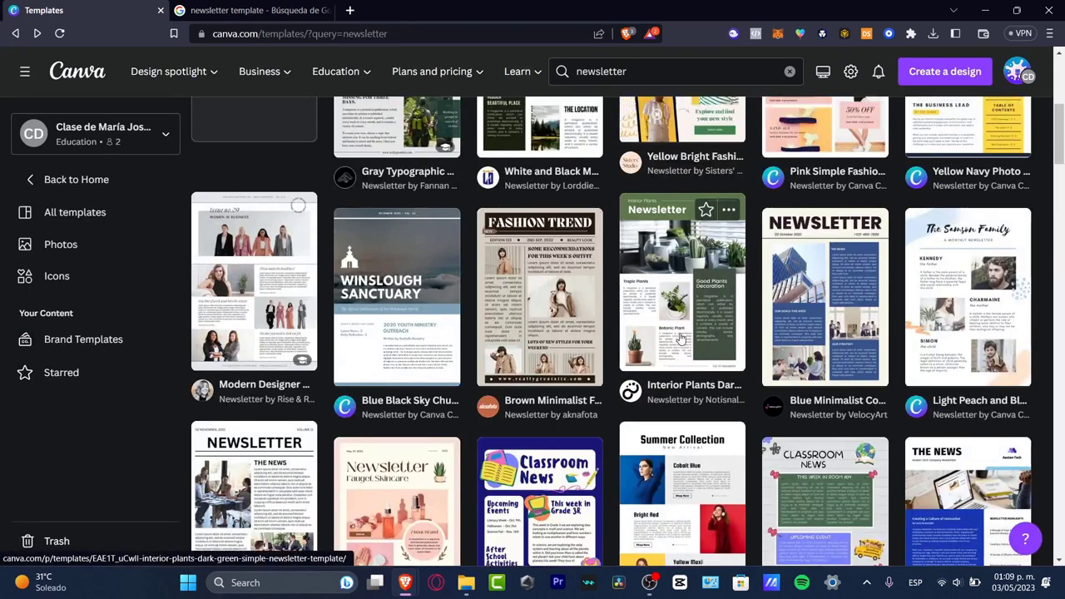
left_click(727, 295)
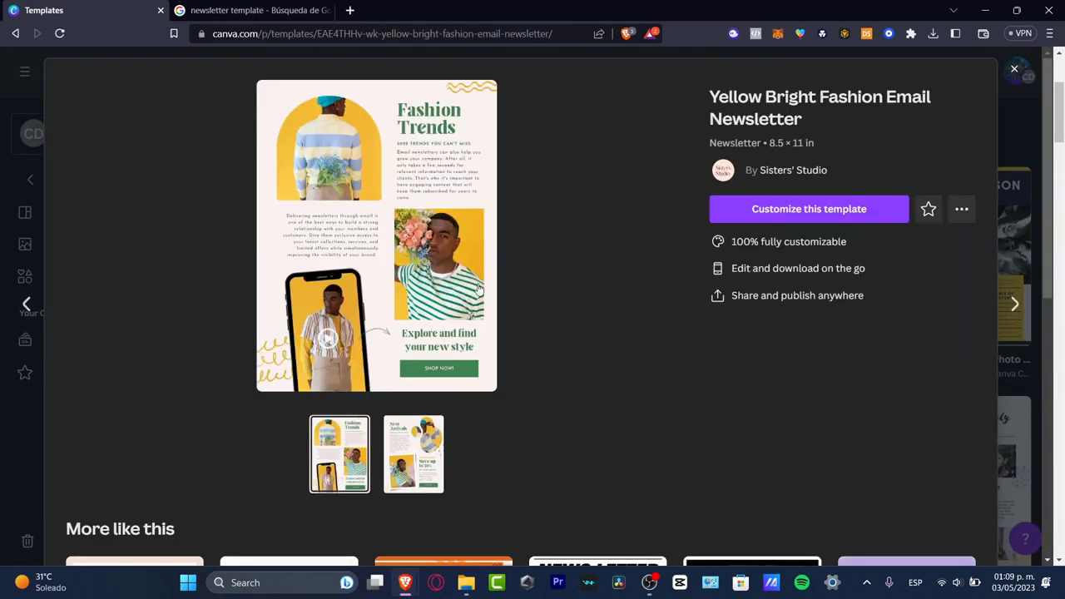
left_click(420, 455)
left_click(349, 459)
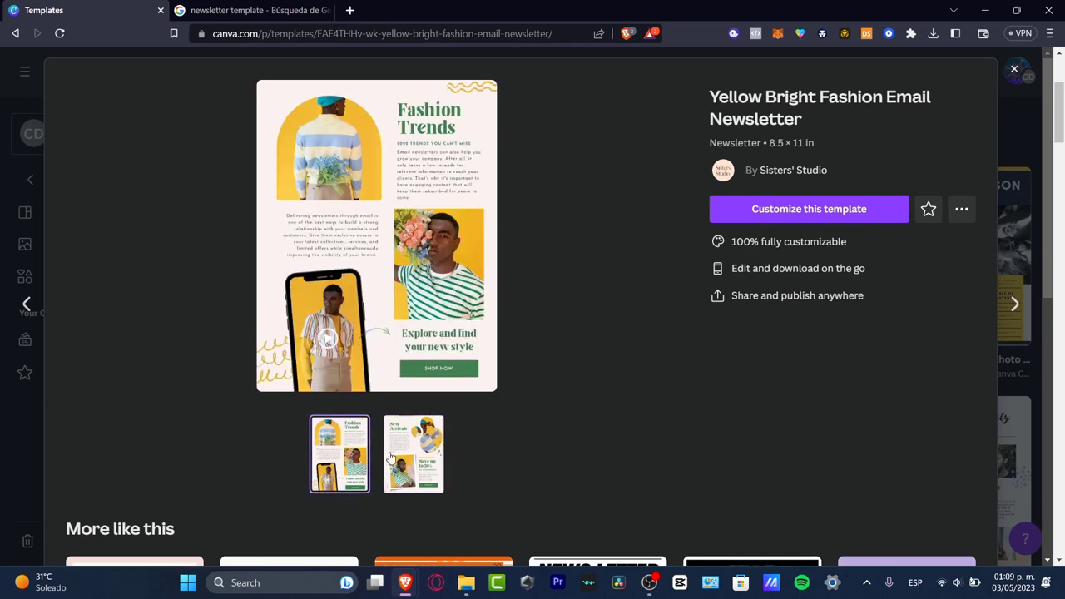
left_click(391, 457)
Choose the Red and Violet Vibrant 3D Sale Email Newsletter from the similar templates and open it for customization
scroll(604, 427, "down", 5)
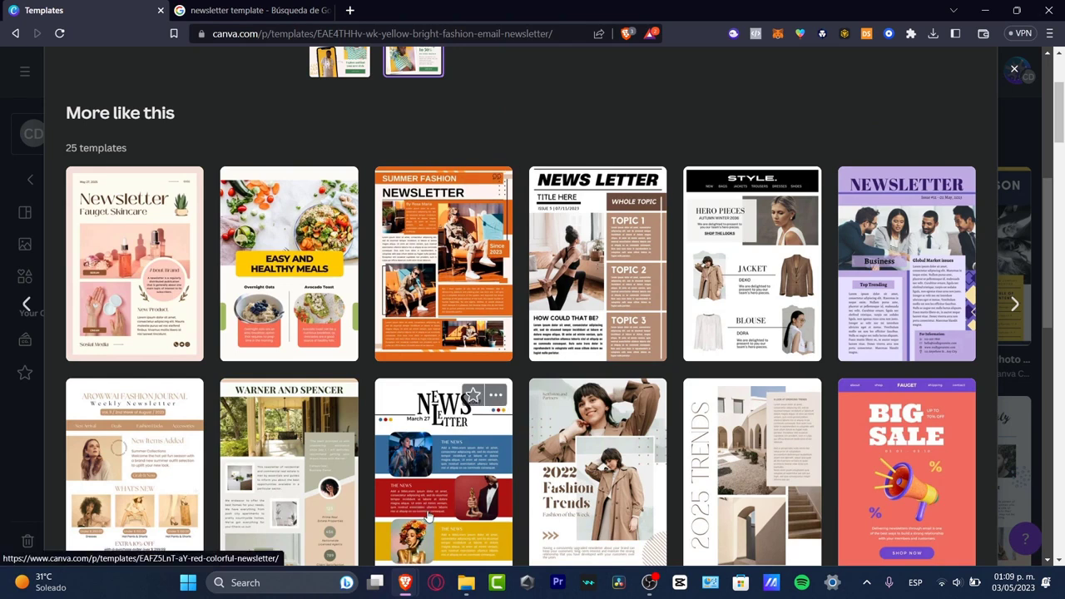
left_click(890, 503)
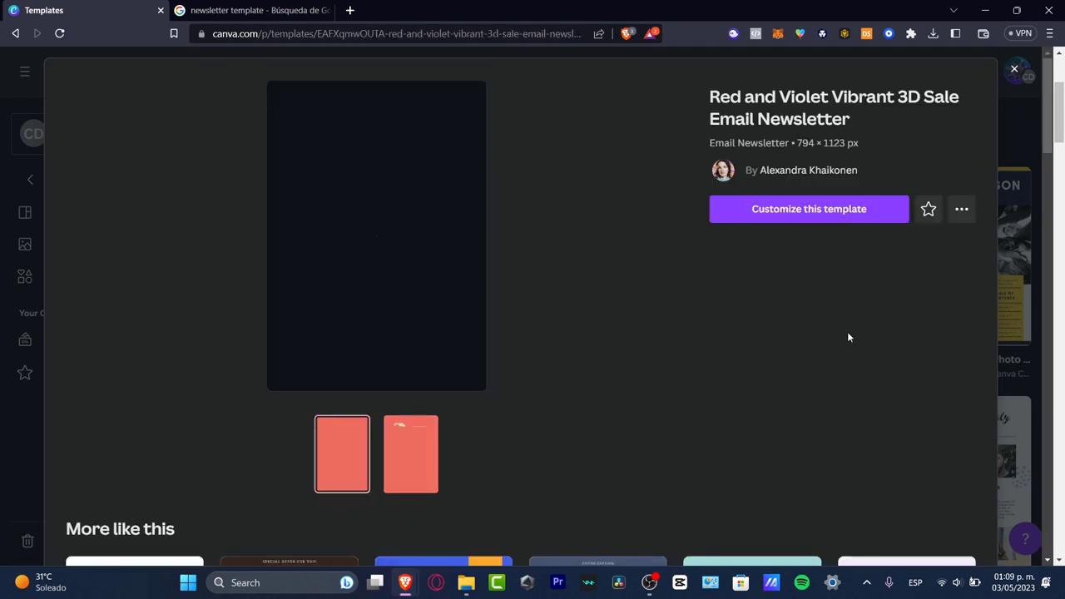
left_click(813, 214)
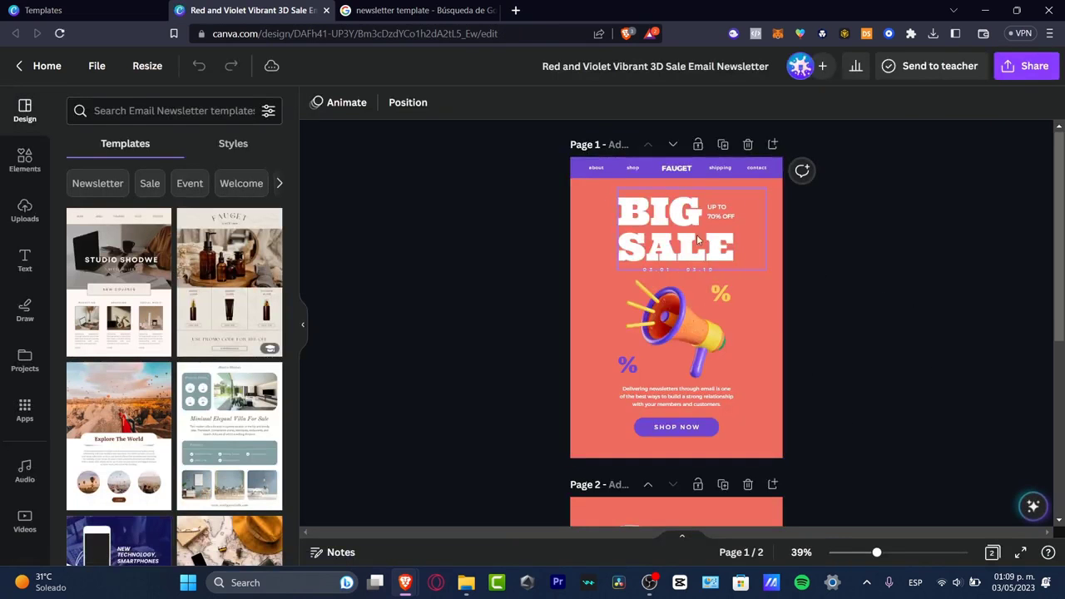
Enlarge the newsletter view to 79% and examine the layout of both pages
scroll(820, 404, "down", 4)
scroll(827, 401, "up", 4)
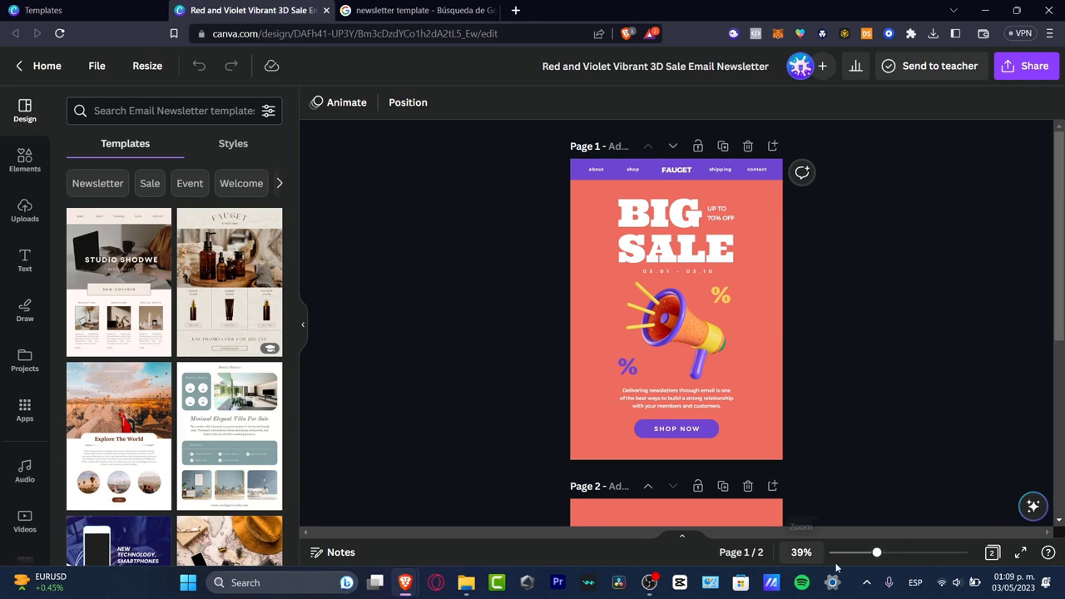
left_click_drag(880, 557, 902, 556)
scroll(966, 427, "up", 3)
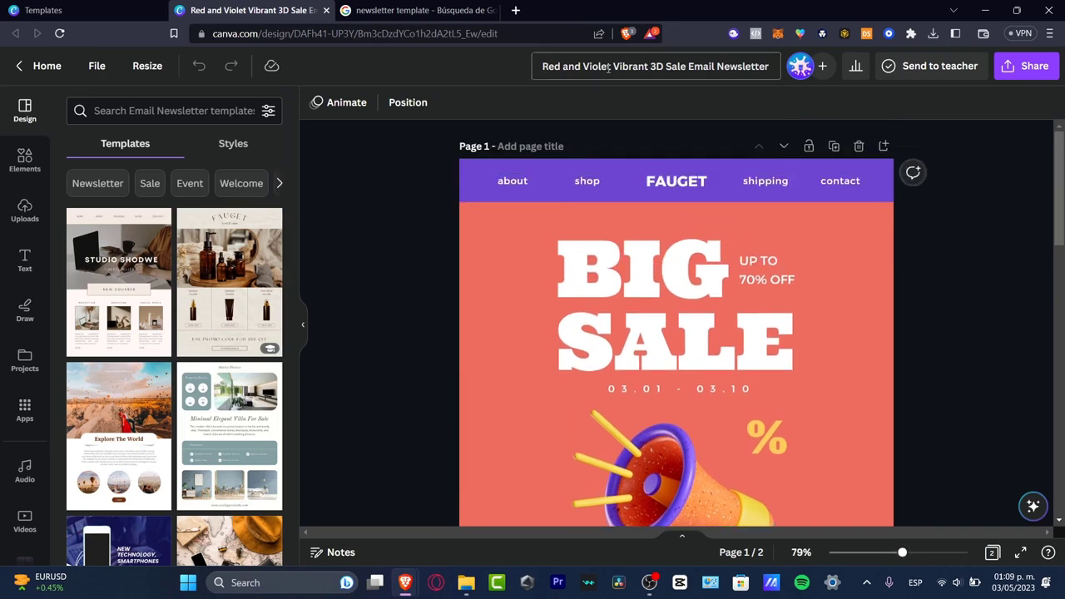
scroll(904, 347, "down", 12)
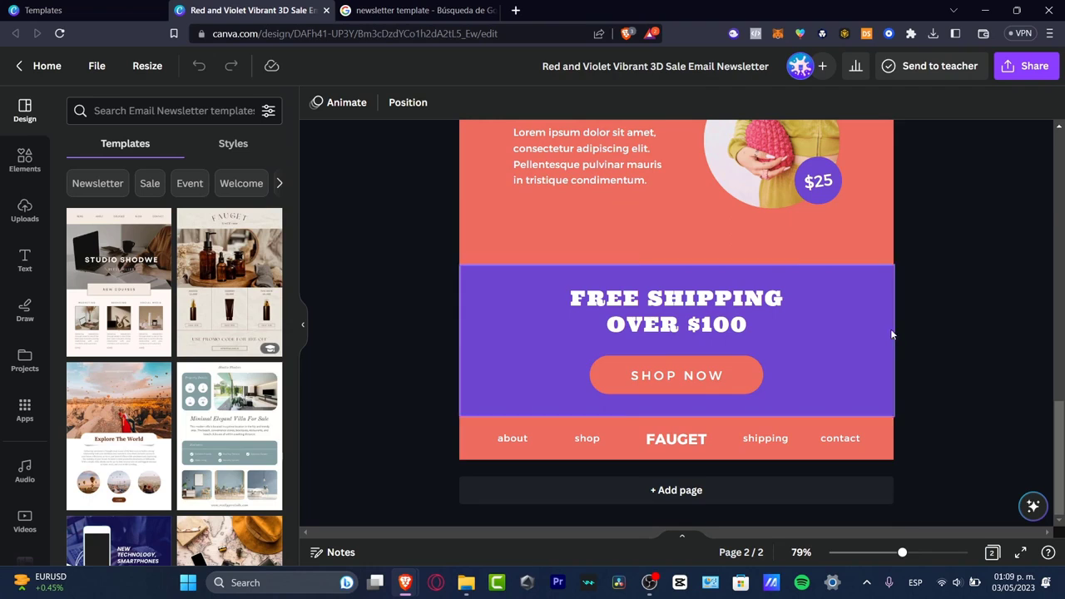
scroll(891, 316, "up", 12)
left_click(710, 278)
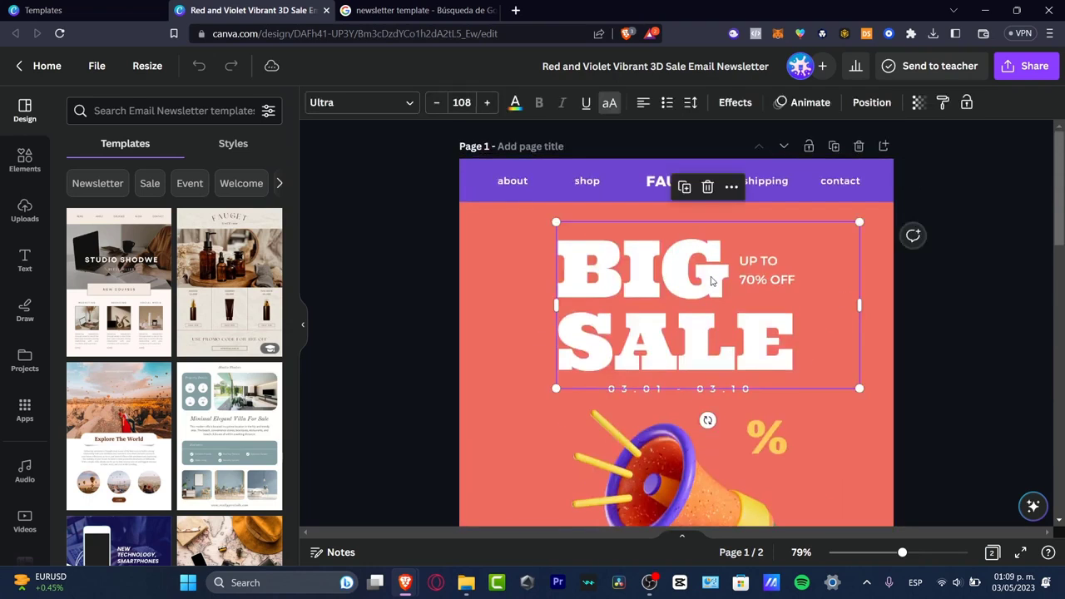
left_click(710, 278)
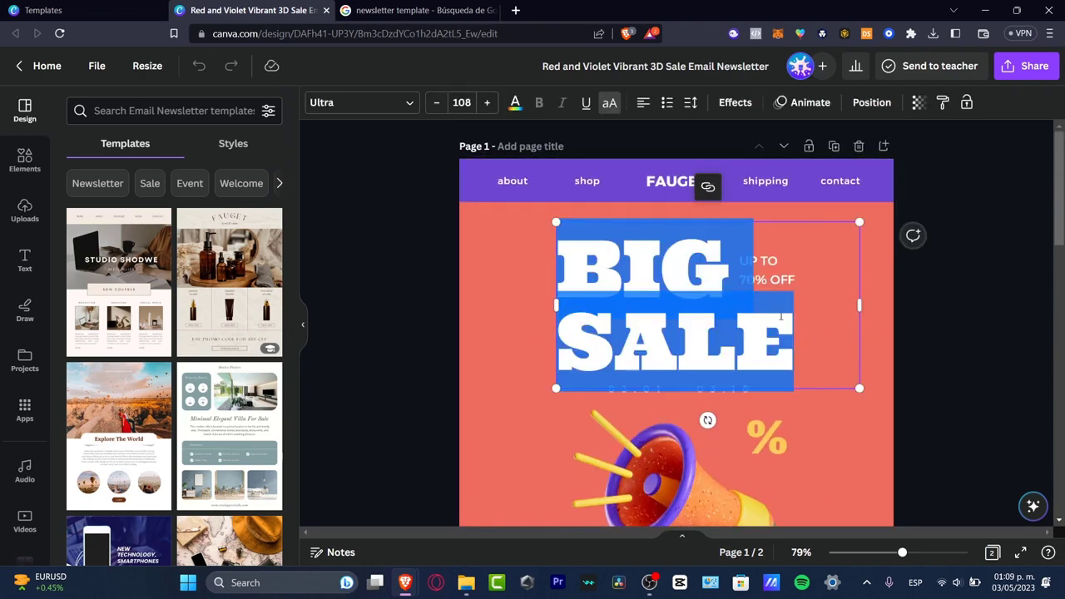
left_click(780, 316)
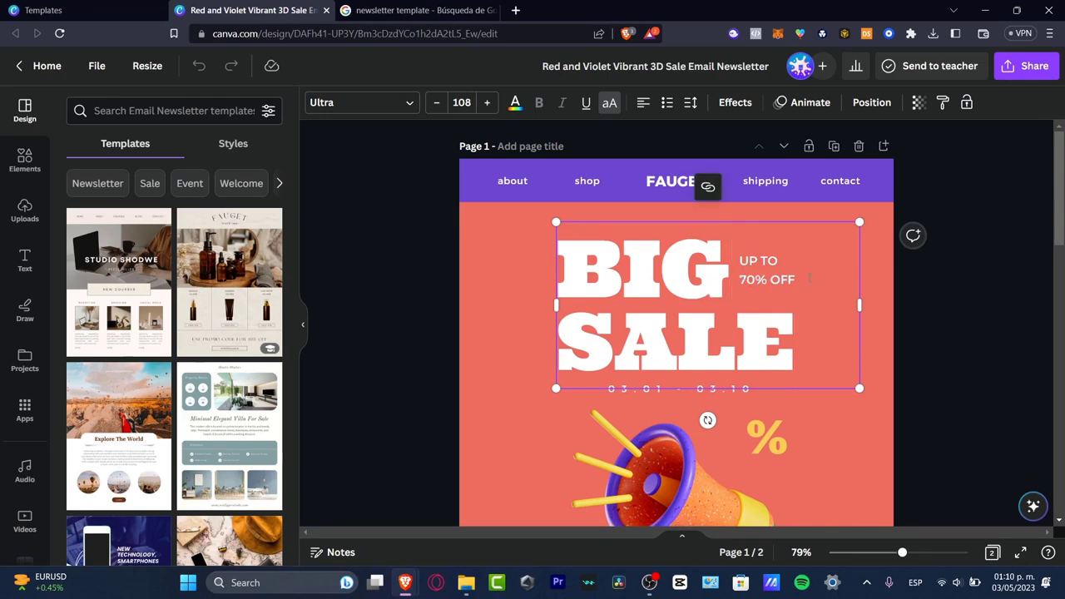
left_click(1000, 345)
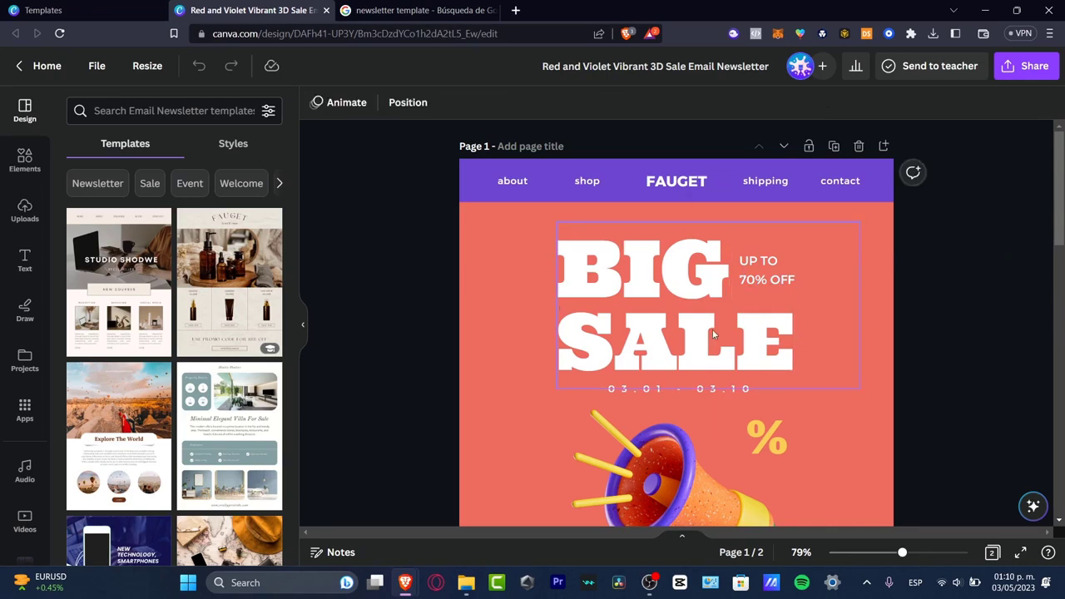
Send the BIG SALE heading on page 1 backward so it sits behind the discount text
left_click(664, 291)
left_click(862, 104)
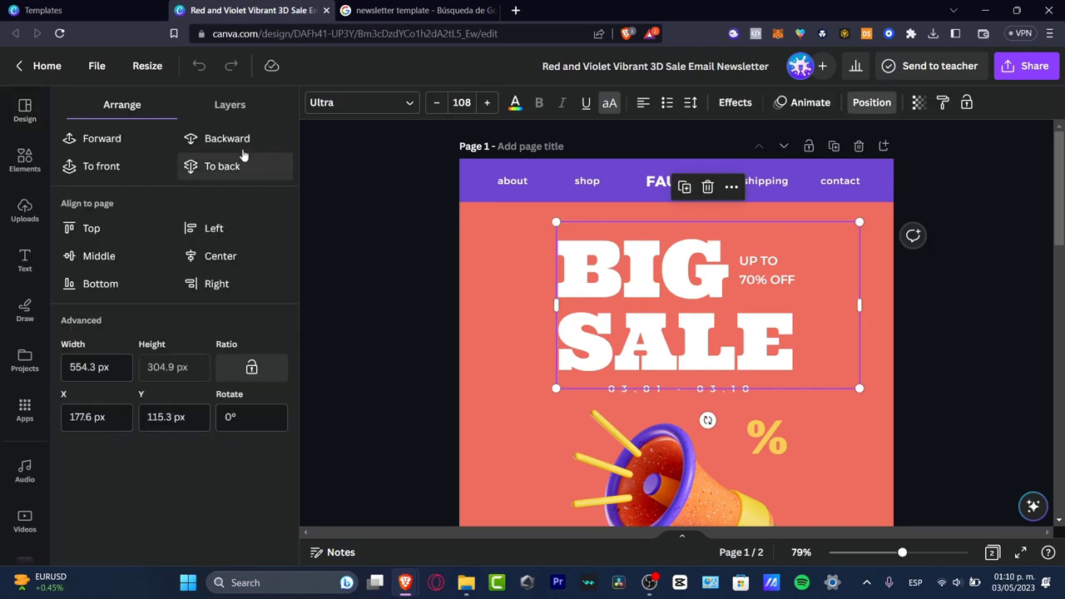
left_click(232, 141)
Change the discount text beside the BIG SALE heading to read "UP TO 30% OFF"
left_click(767, 272)
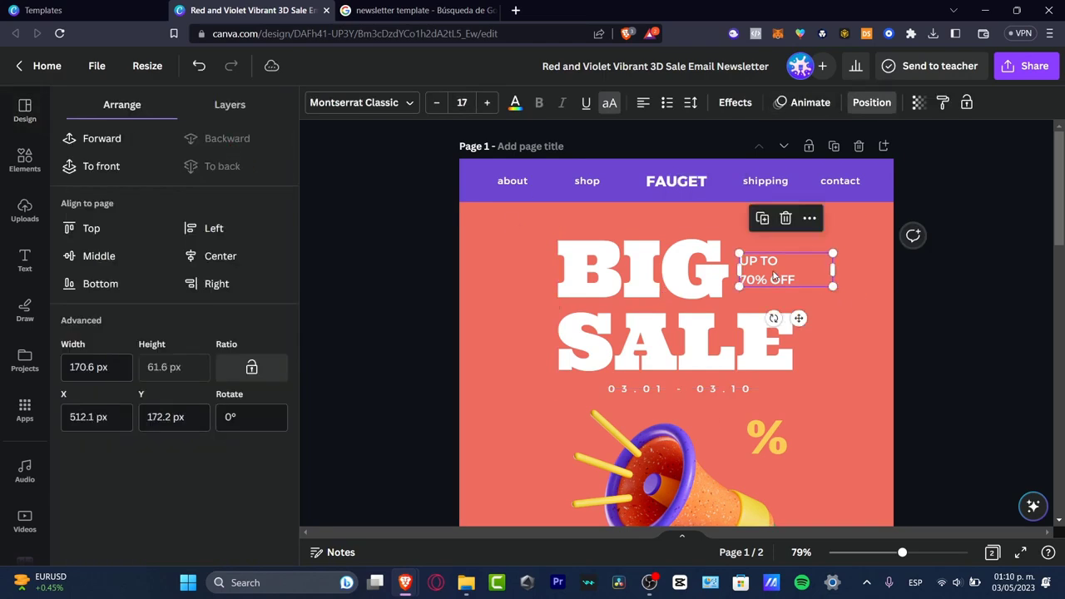
left_click(785, 284)
left_click(755, 277)
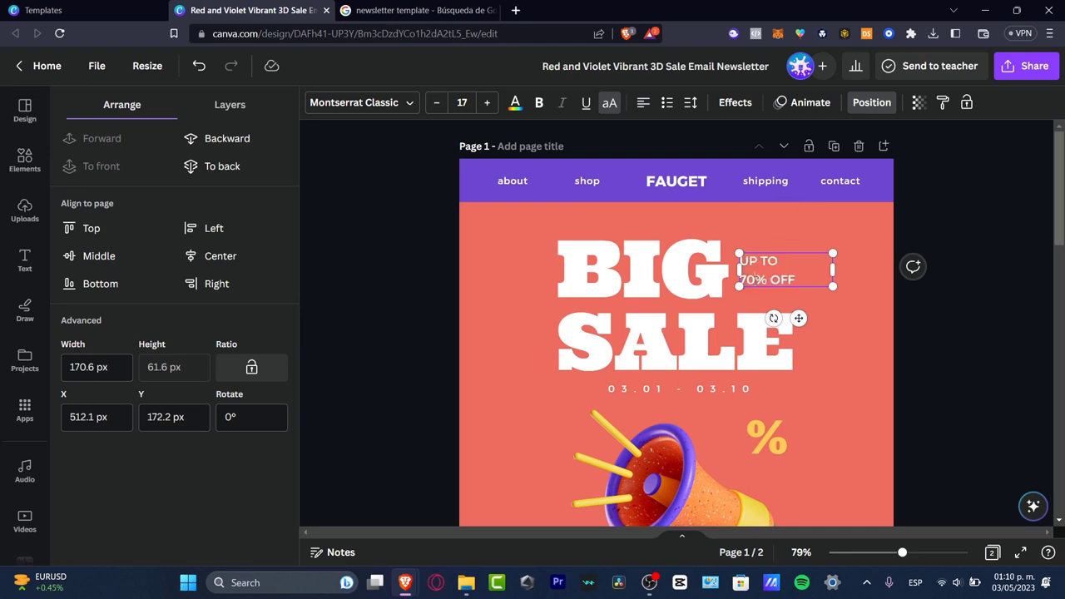
key("BackSpace")
key("BackSpace")
left_click(1036, 314)
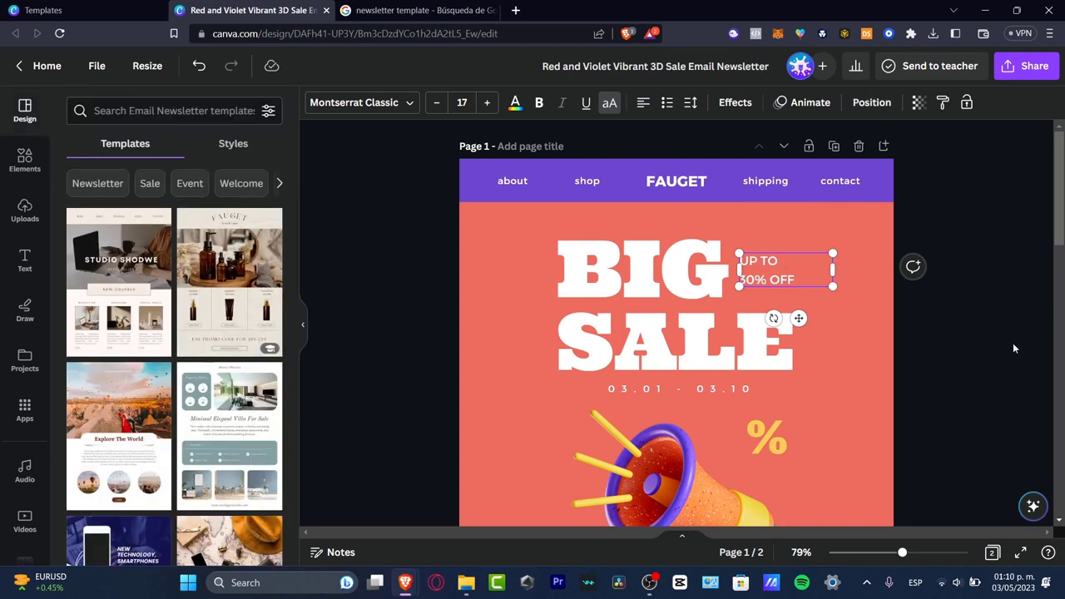
left_click(1012, 345)
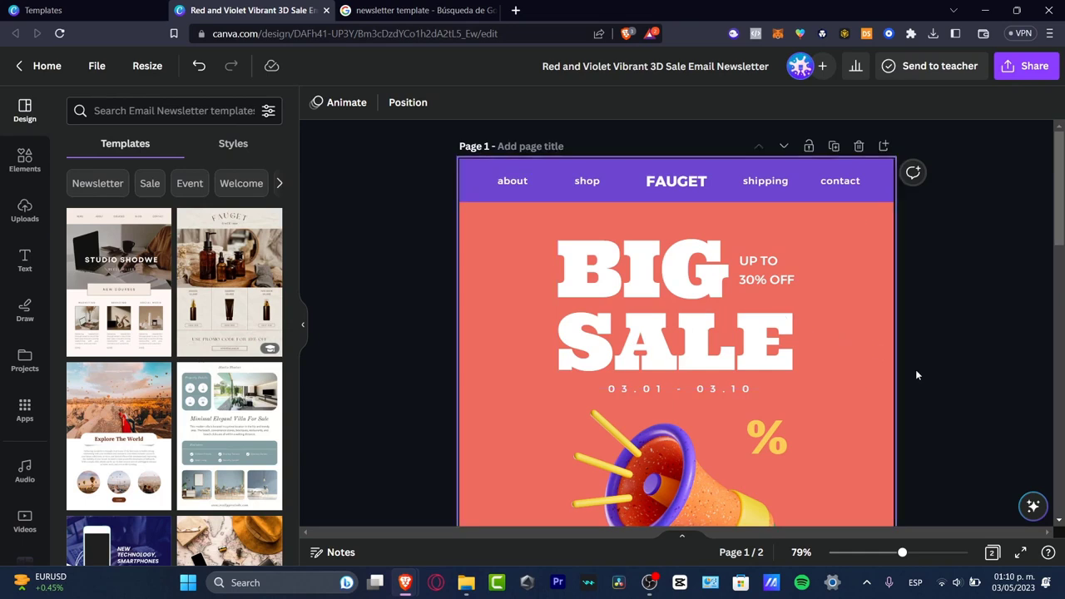
Replace the date range under the BIG SALE heading with 05.10.2023
scroll(915, 370, "down", 3)
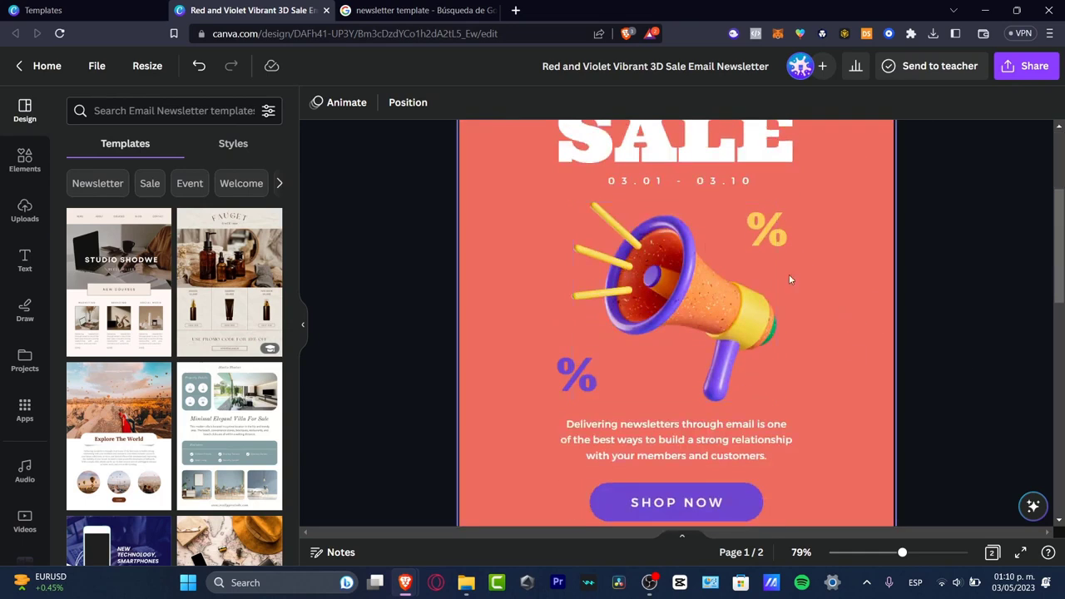
double_click(691, 179)
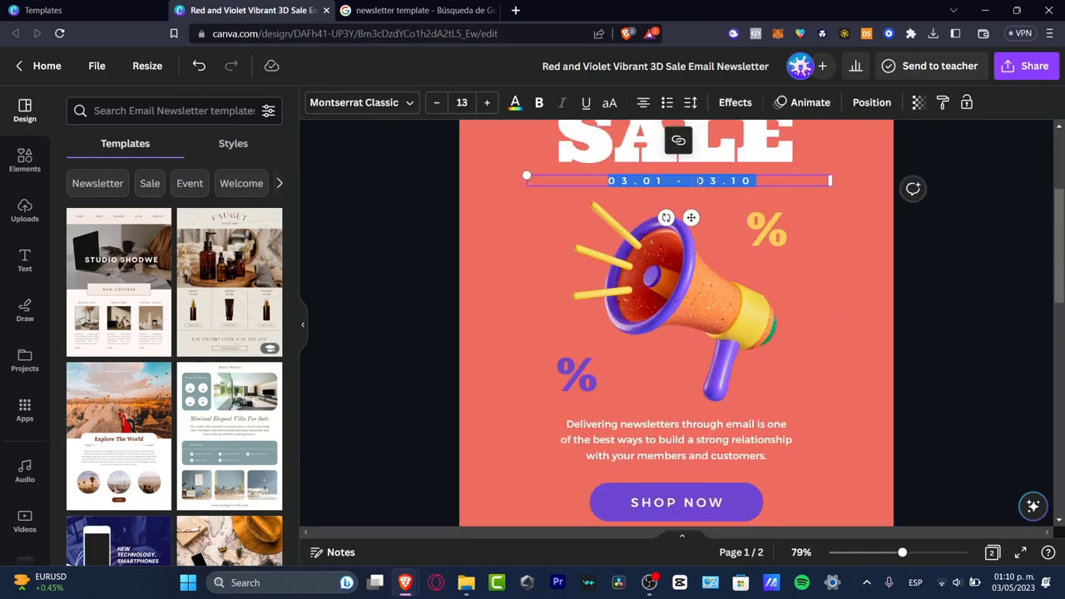
type("05")
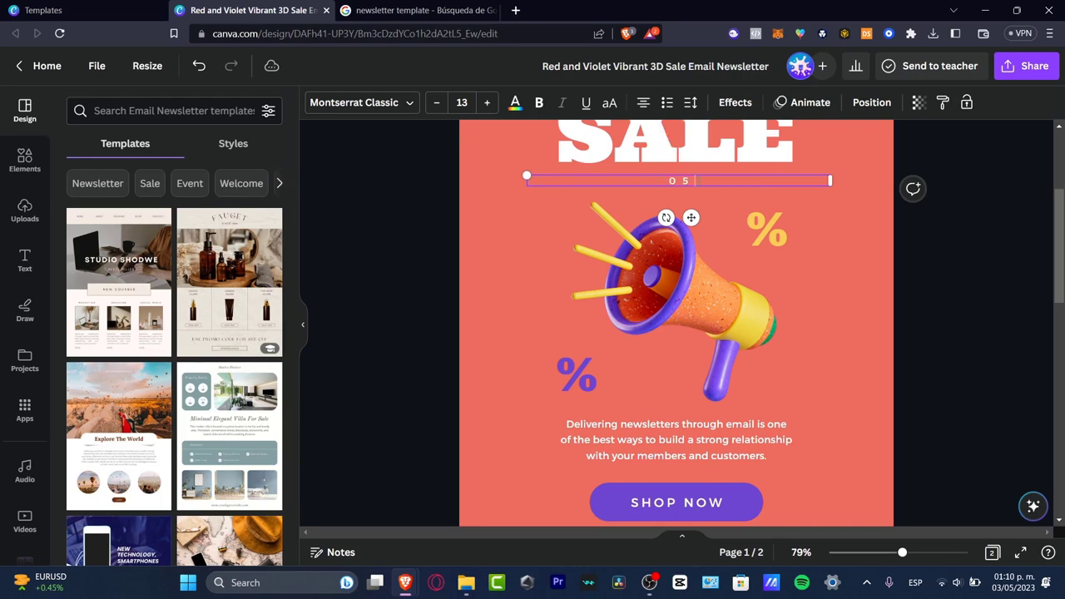
type(".23")
key("BackSpace")
key("BackSpace")
type("10.2023")
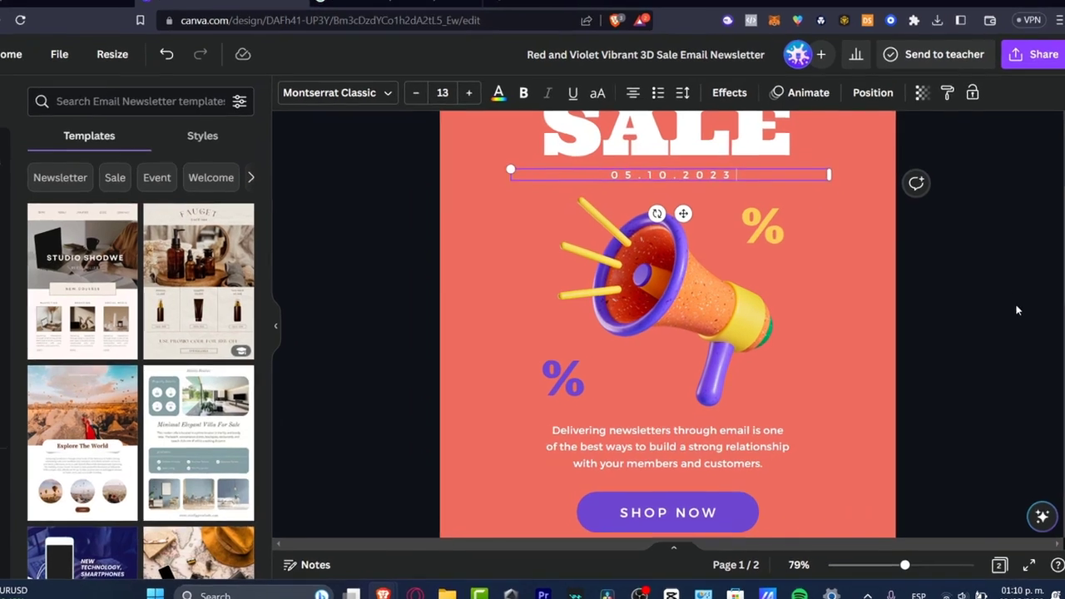
left_click(917, 333)
Replace the paragraph above the page 1 SHOP NOW button with "Do not miss our best products to shop"
scroll(907, 310, "down", 3)
left_click(648, 227)
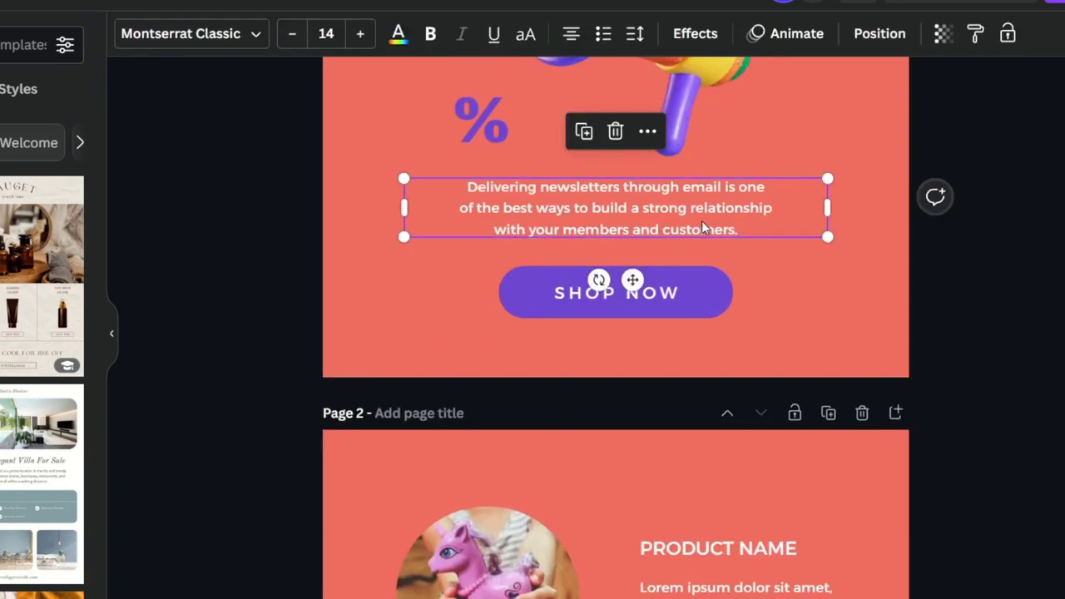
left_click(701, 226)
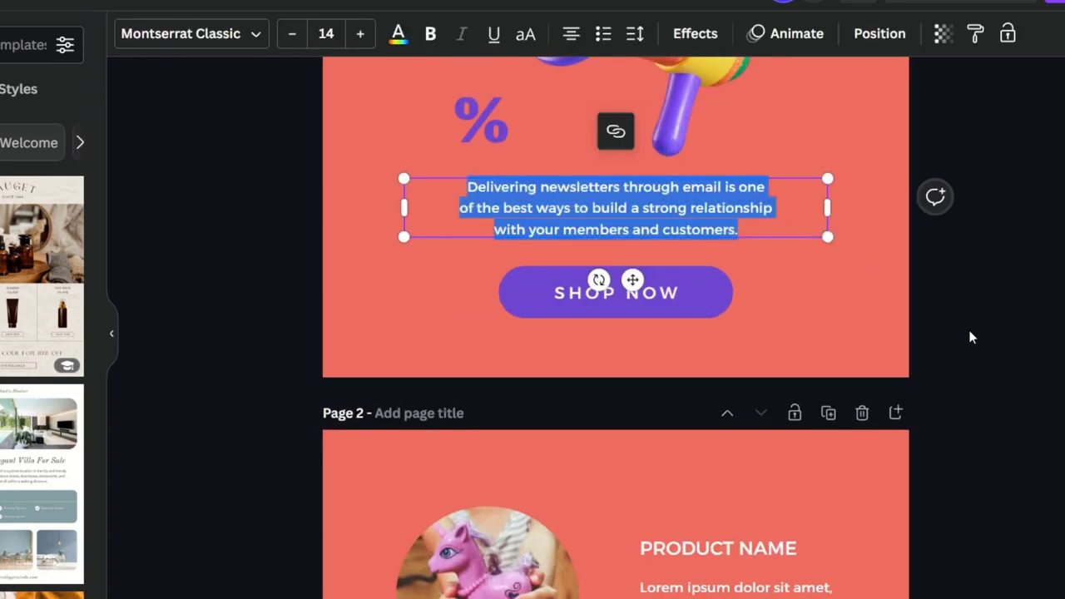
type("Do no")
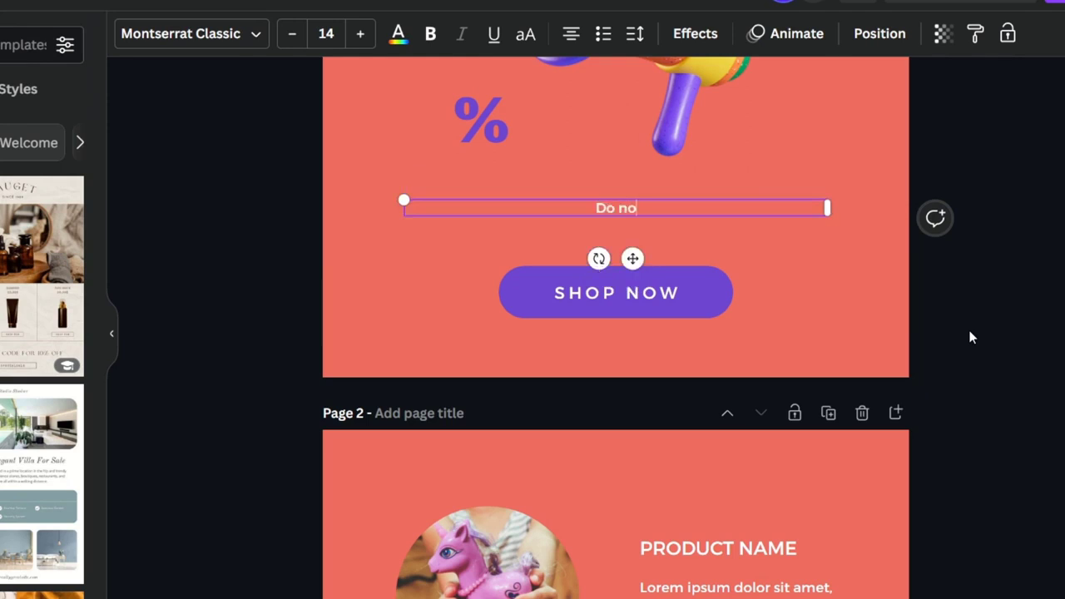
type("t miss our bes")
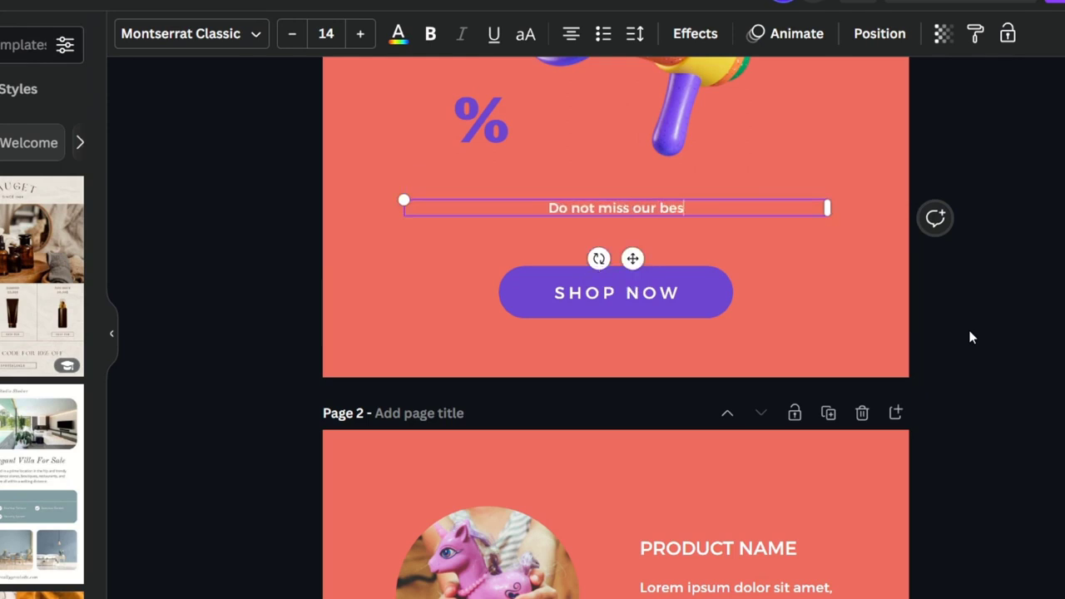
type("t products to shop")
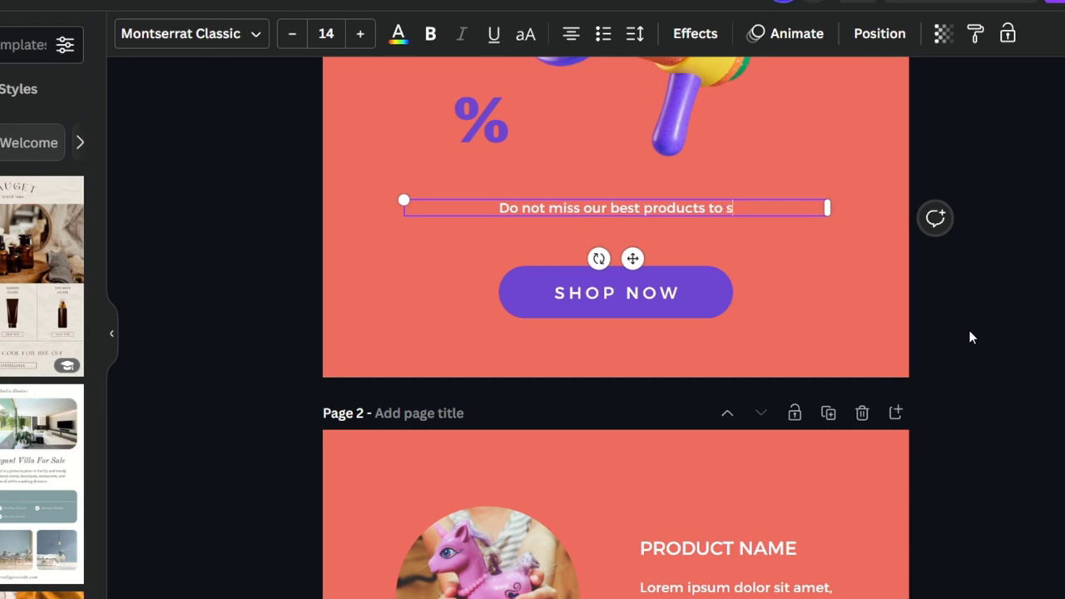
Add a second line to the page 1 paragraph reading "in this insanely warehouse huge deals."
key("Return")
type("ino")
key("BackSpace")
type("this disc")
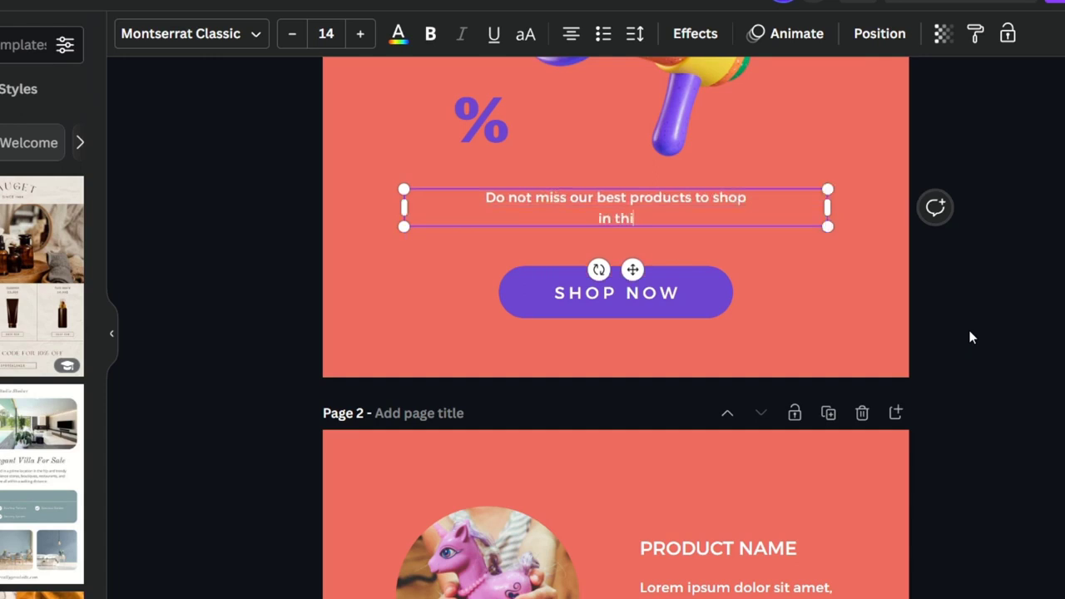
key("BackSpace")
key("BackSpace")
key("BackSpace")
key("BackSpace")
type("insanely warehouse huge deals.")
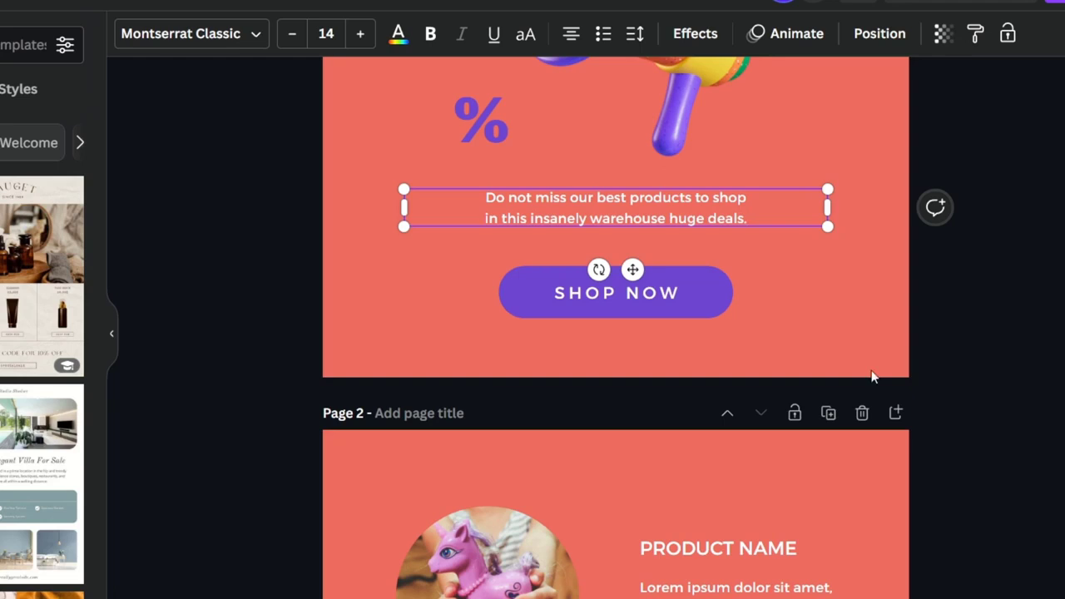
left_click(1010, 287)
Clear the placeholder name of the first product on page 2, leaving its heading empty
scroll(1016, 296, "down", 3)
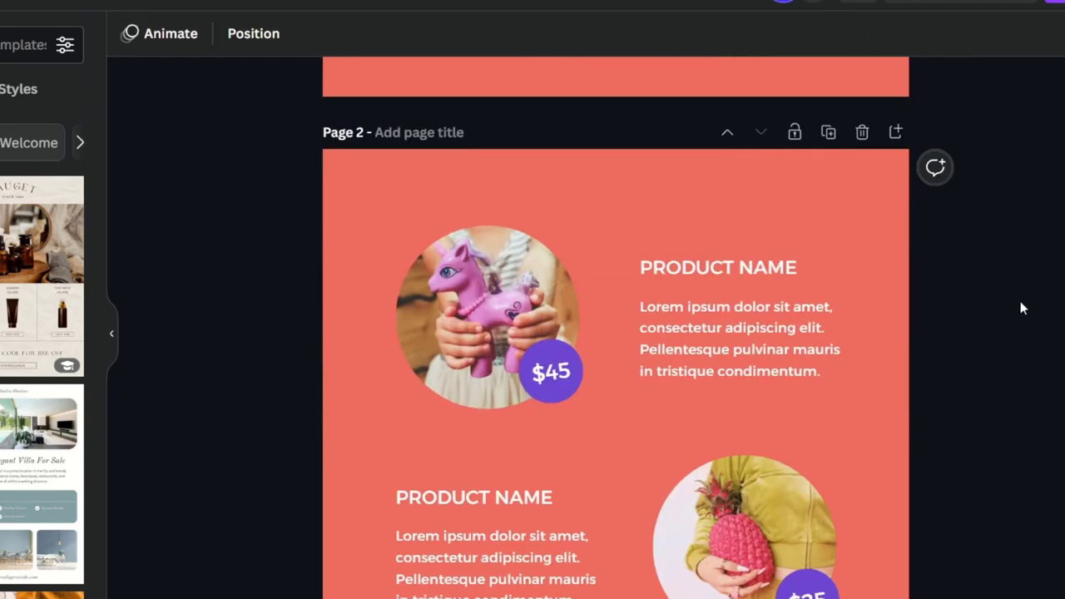
double_click(790, 267)
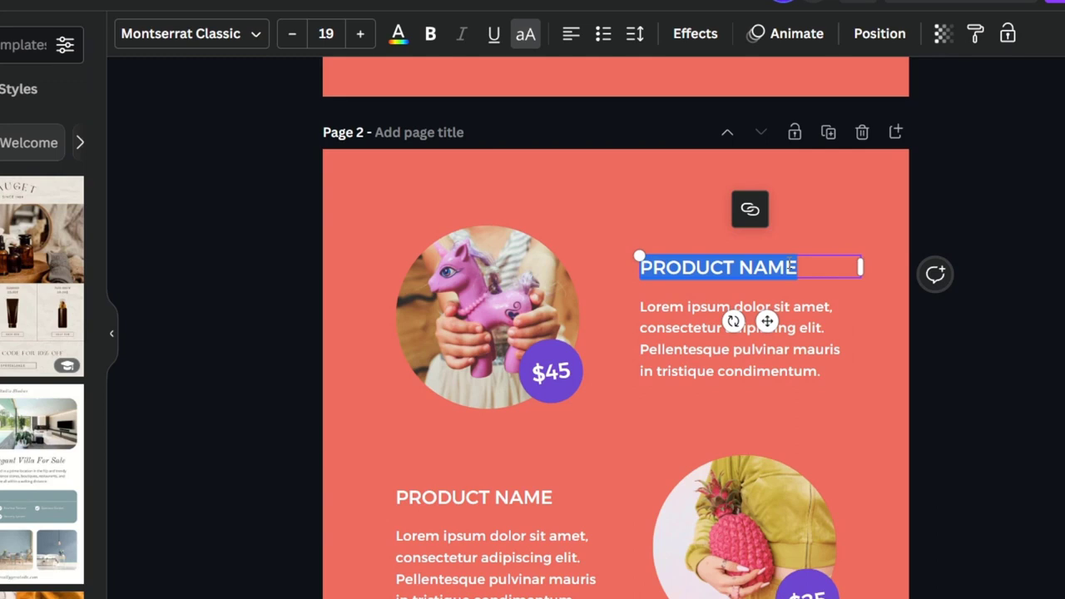
type("EXAMPLE")
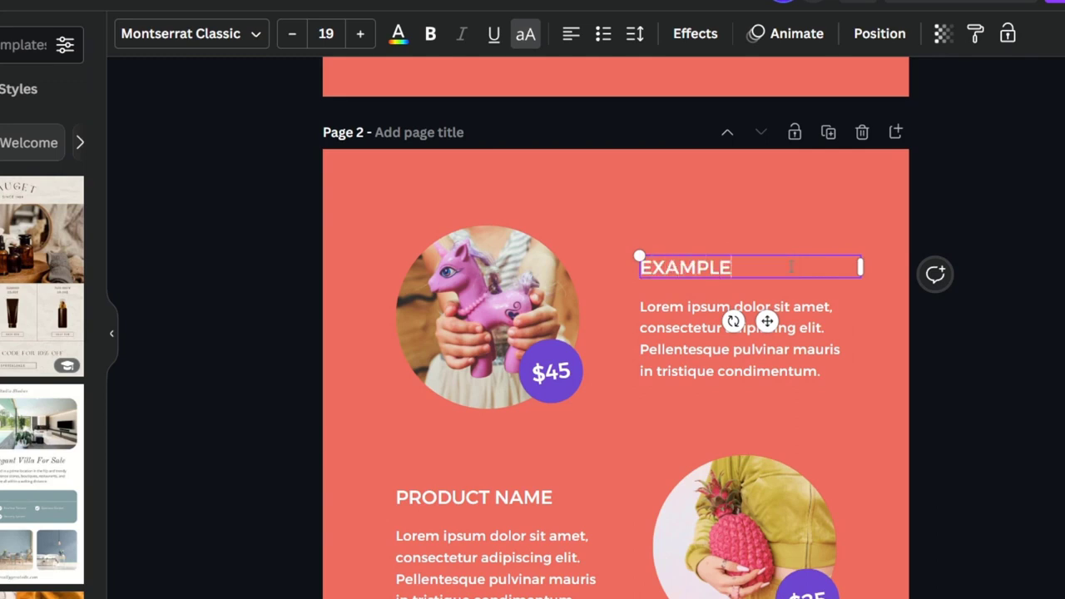
type(" 1")
key("BackSpace")
key("BackSpace")
key("BackSpace")
key("BackSpace")
key("BackSpace")
key("BackSpace")
key("BackSpace")
key("BackSpace")
key("BackSpace")
Find mug photos among the design elements and put a beige mug photo in the first product's circular frame
left_click(0, 112)
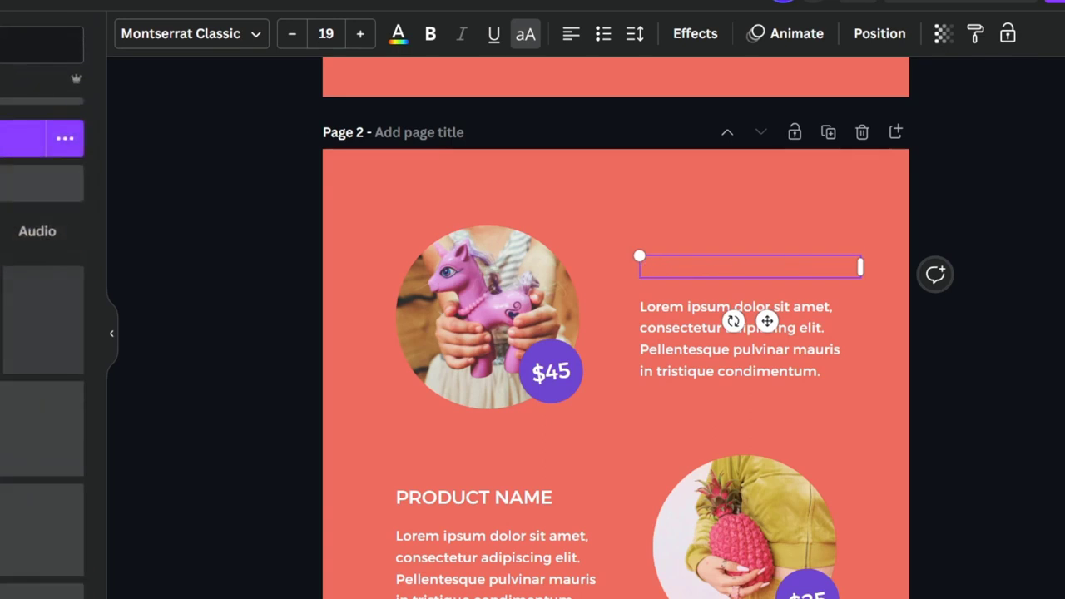
left_click(0, 89)
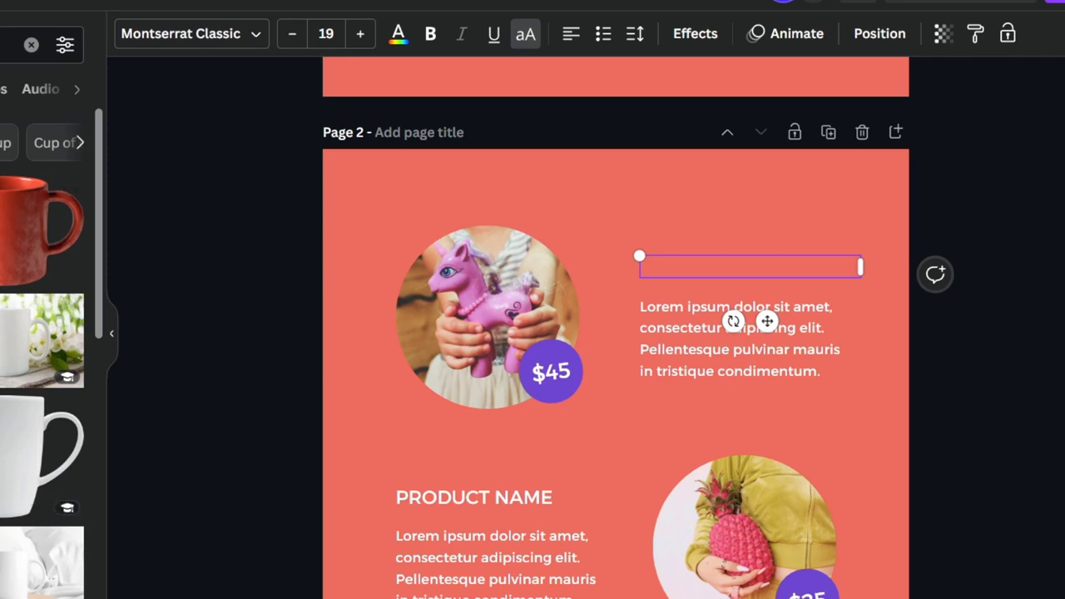
left_click_drag(9, 456, 523, 317)
Fill the second product's circular frame with the photo of a white mug held against an orange sweater
scroll(42, 399, "down", 3)
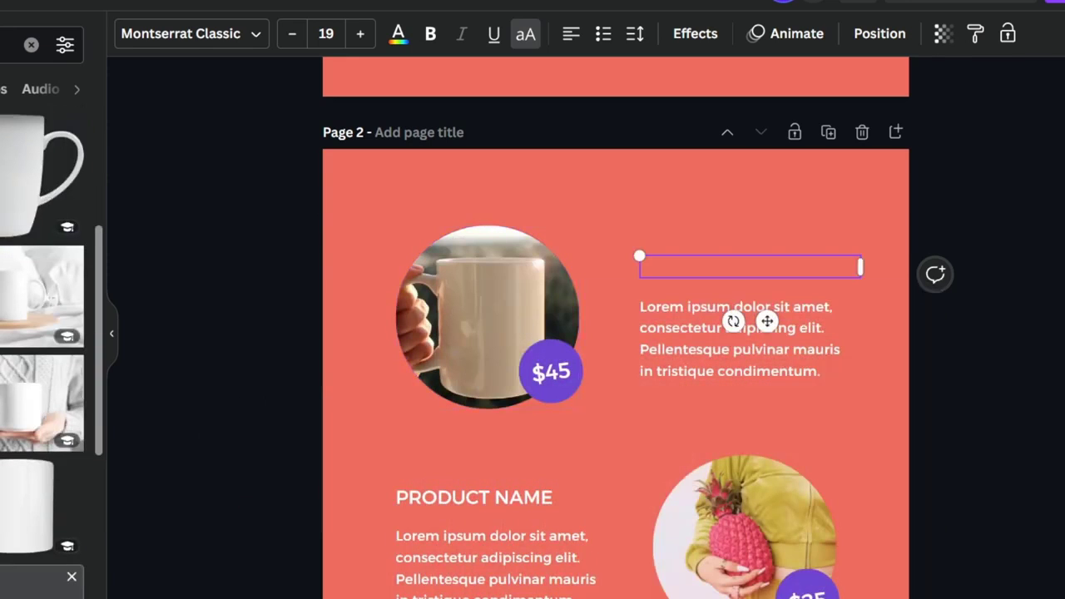
left_click_drag(41, 403, 723, 555)
scroll(41, 374, "down", 5)
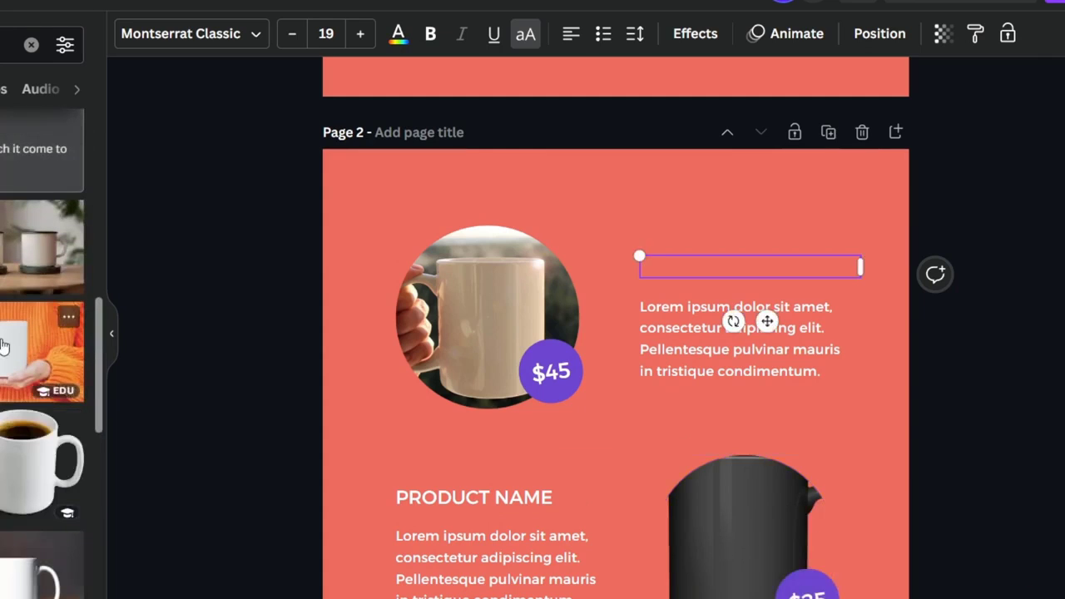
left_click_drag(42, 350, 702, 553)
Replace the first product's photo with the picture of two printed mugs on a light blue background
scroll(1053, 437, "down", 5)
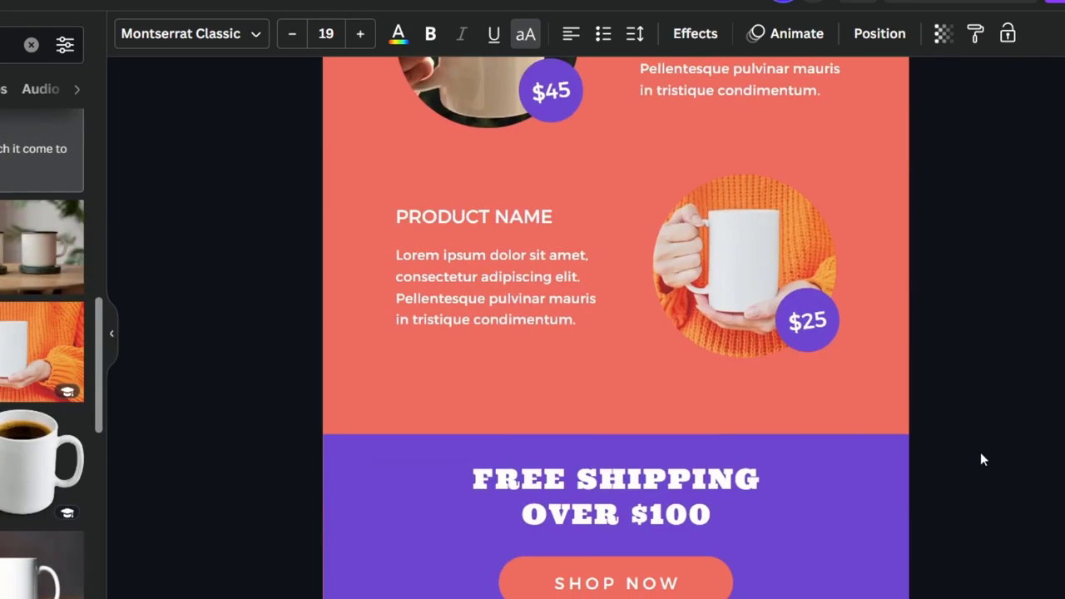
scroll(1001, 466, "down", 2)
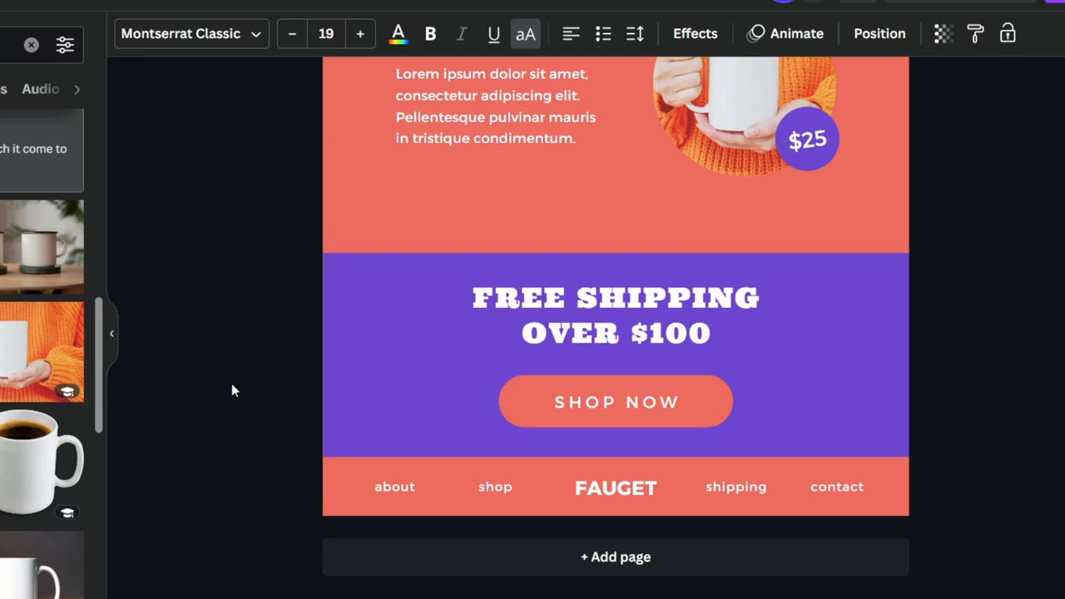
scroll(192, 351, "up", 3)
left_click_drag(3, 353, 531, 147)
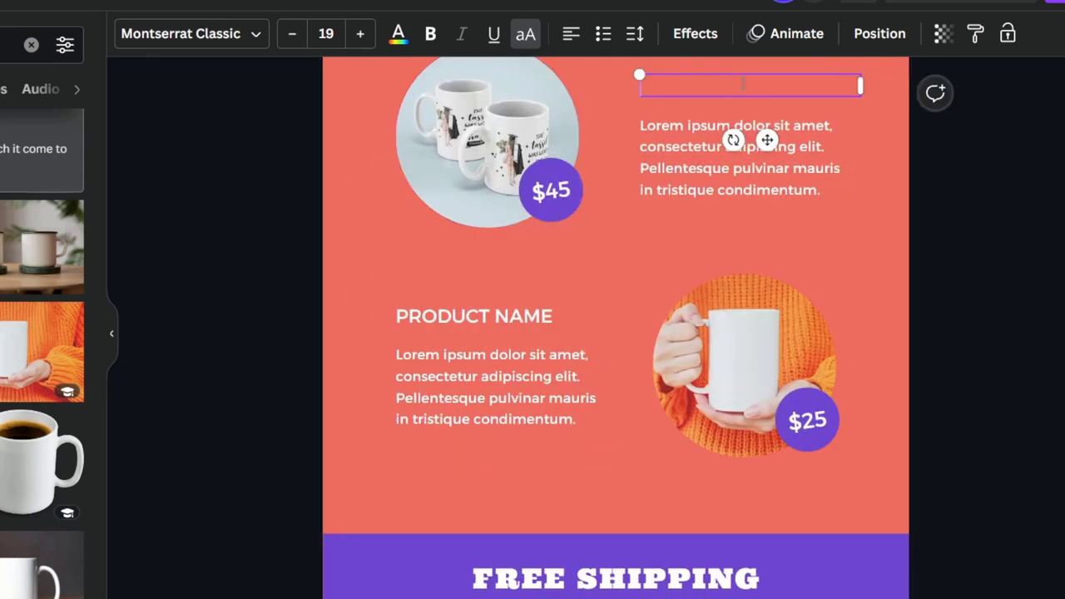
Enter CUSTOM MUGS as the name of the first product on page 2
type("CUSTOM M")
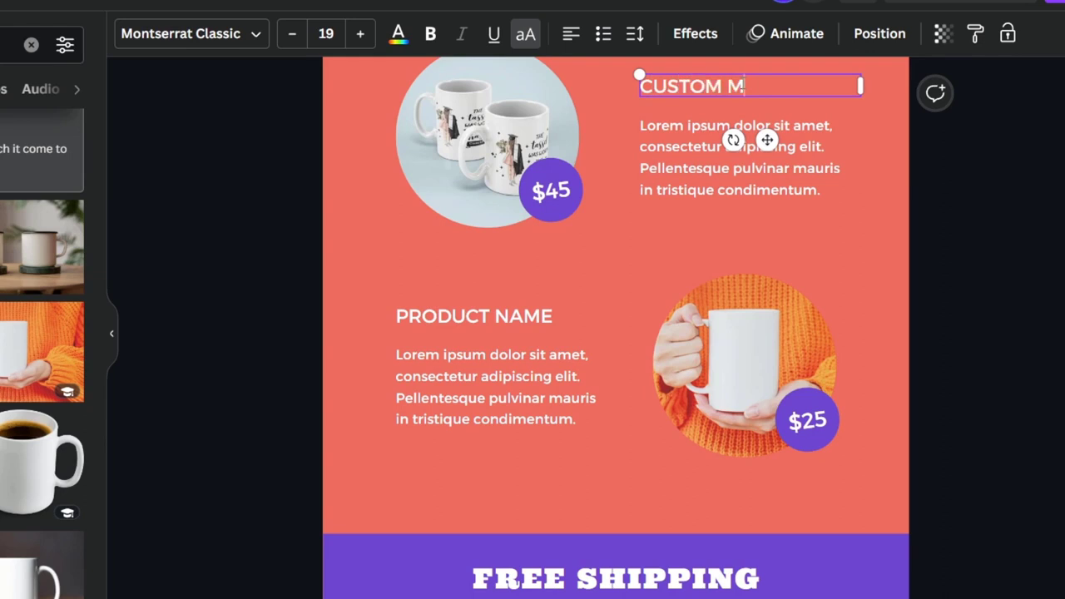
type("UGS")
Set the price in the first product's badge to $14
double_click(550, 190)
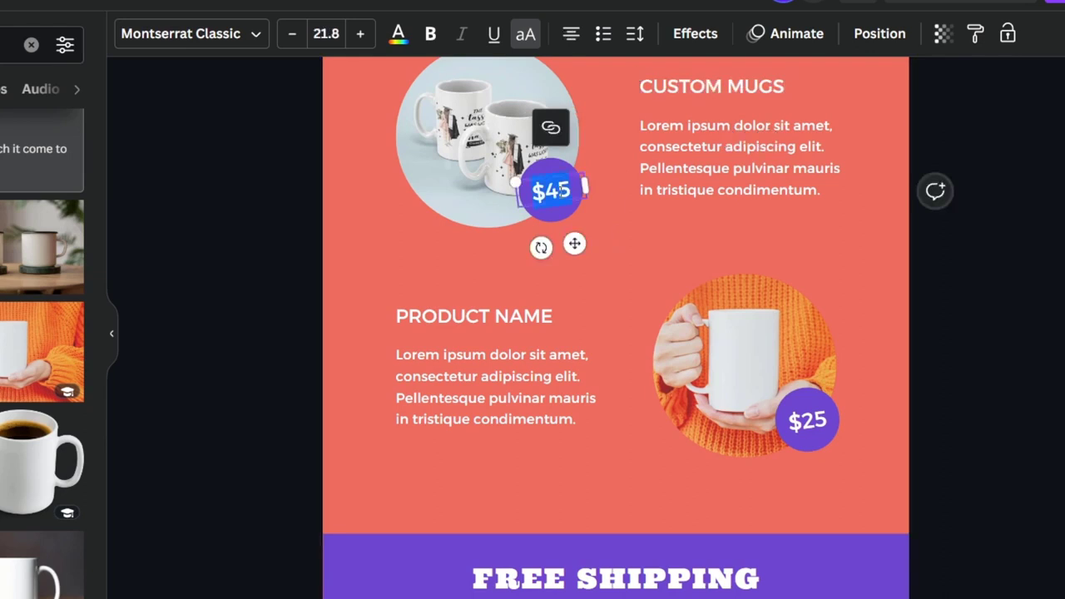
type("$4")
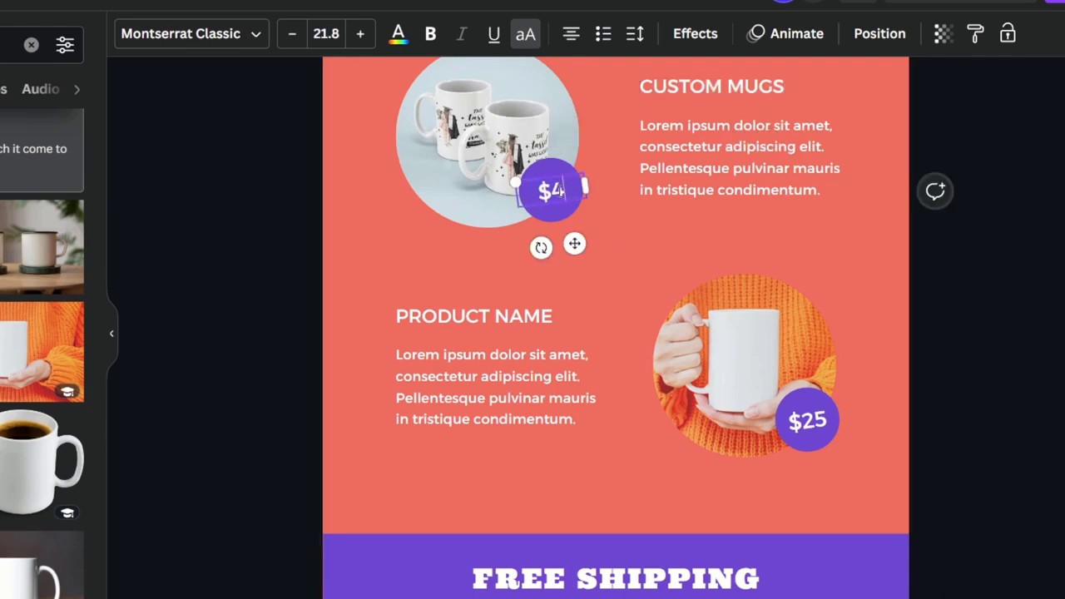
key("BackSpace")
type("14")
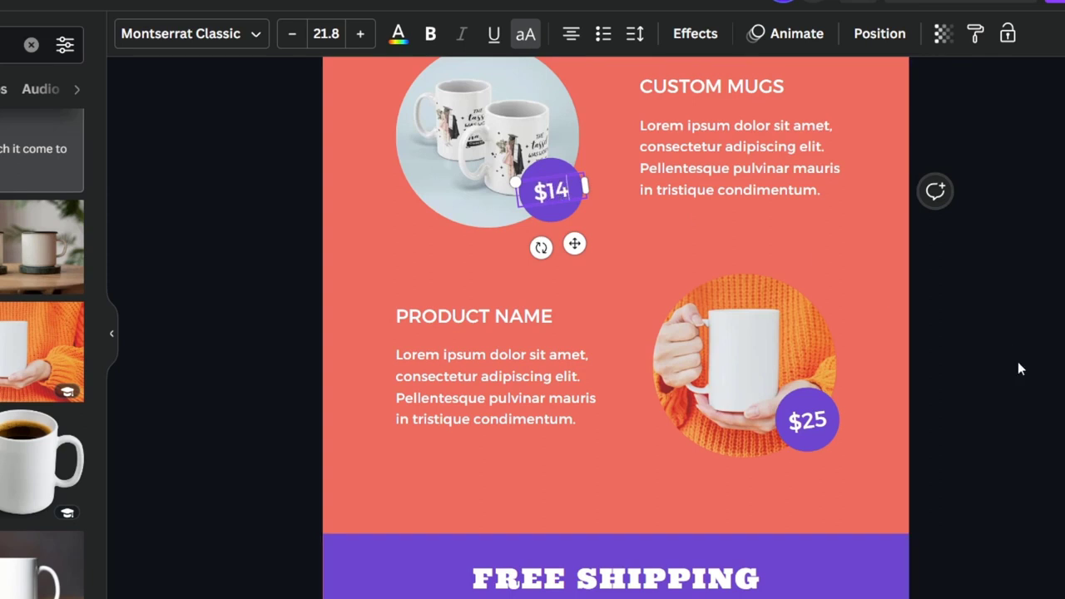
left_click(1020, 369)
Set the price in the second product's badge to $12 and enter WHITE MUGS as that product's name
double_click(831, 424)
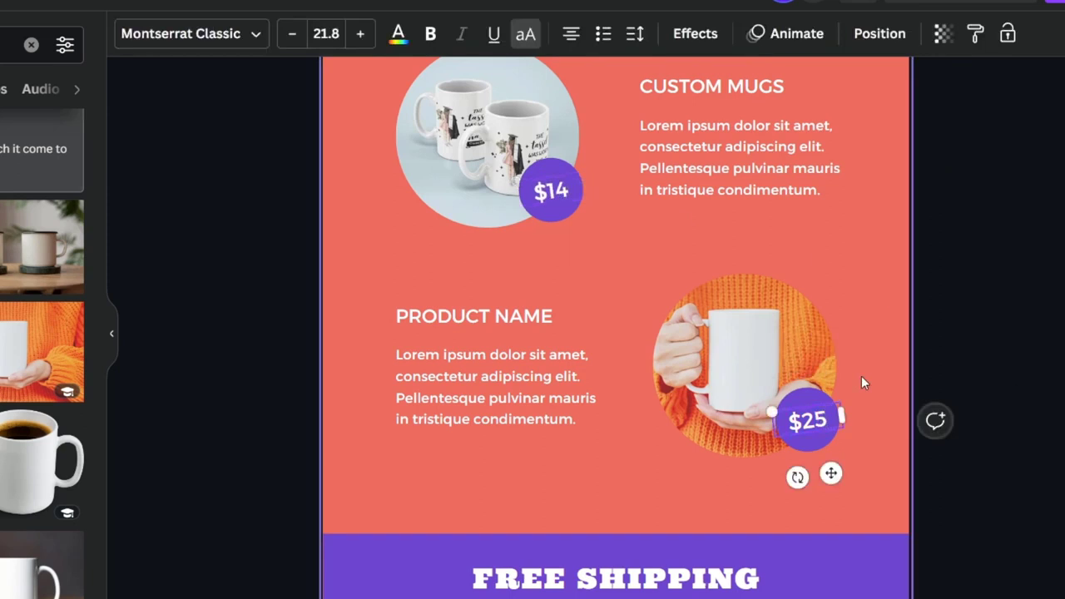
type("$12")
double_click(548, 319)
type("WHITE MUI")
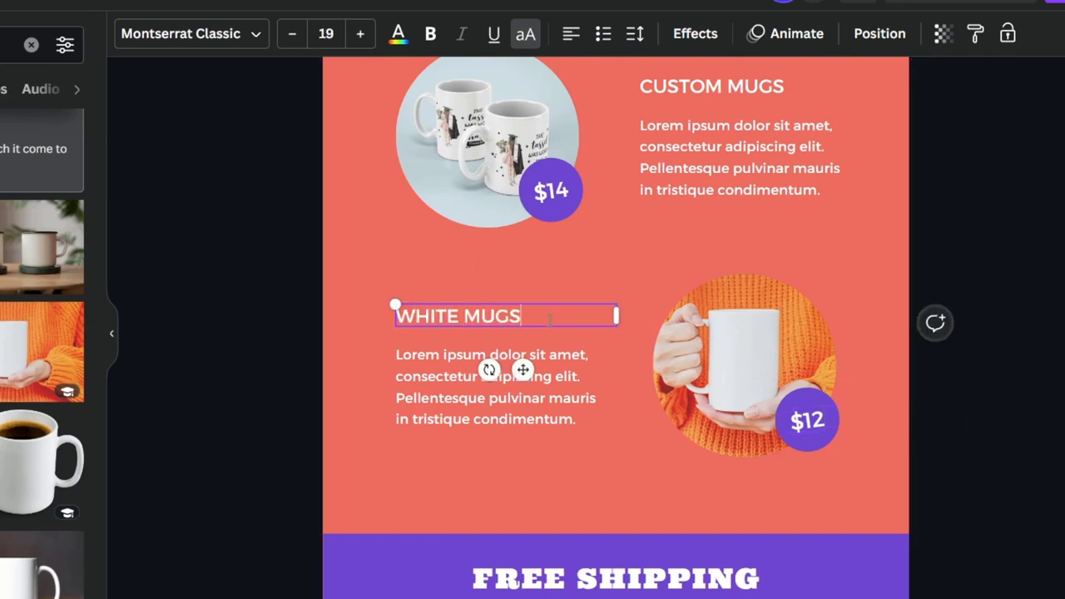
left_click(893, 261)
Recolor the navigation header bar on page 1 to a medium blue with a custom color
scroll(894, 261, "down", 4)
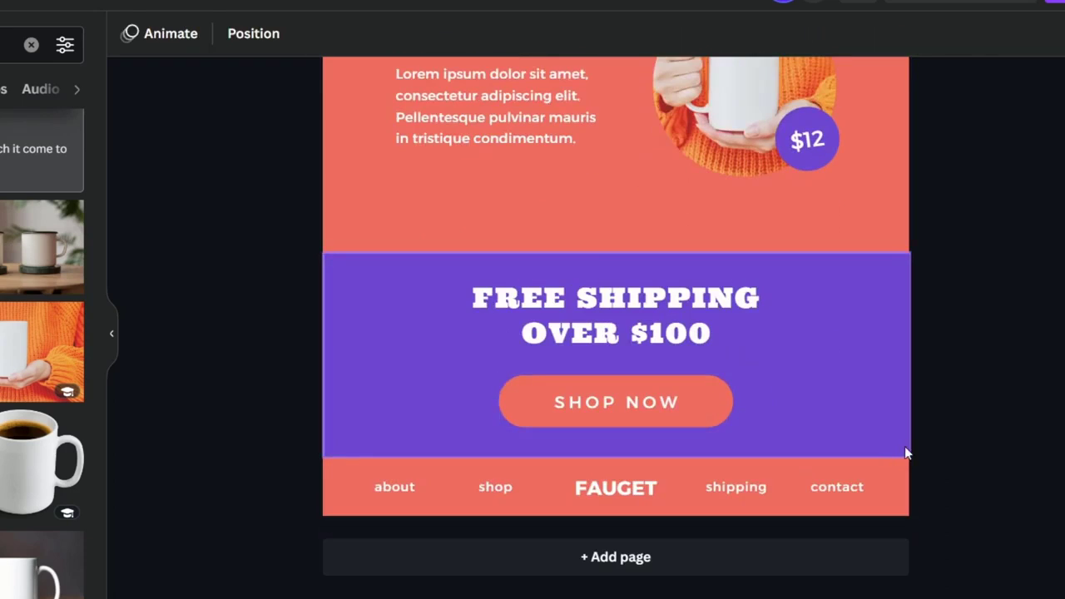
scroll(957, 416, "up", 15)
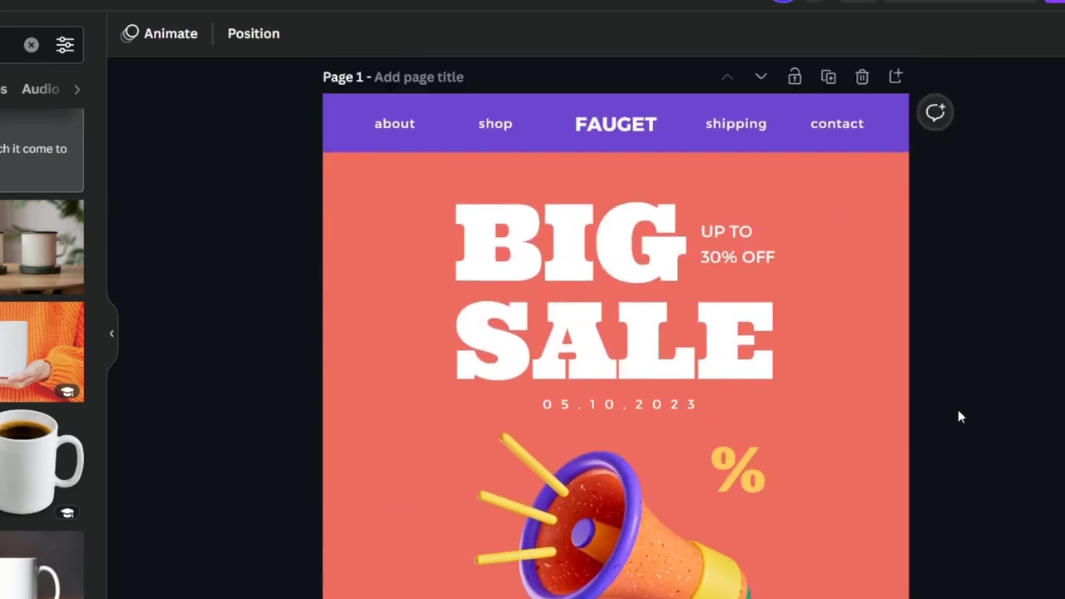
scroll(922, 423, "down", 3)
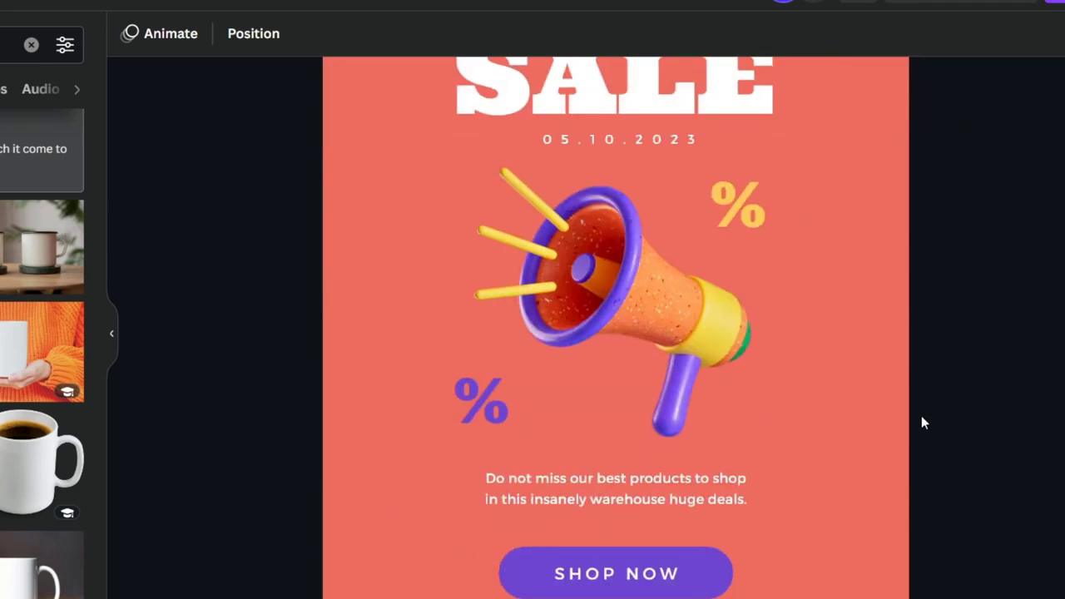
scroll(922, 422, "down", 5)
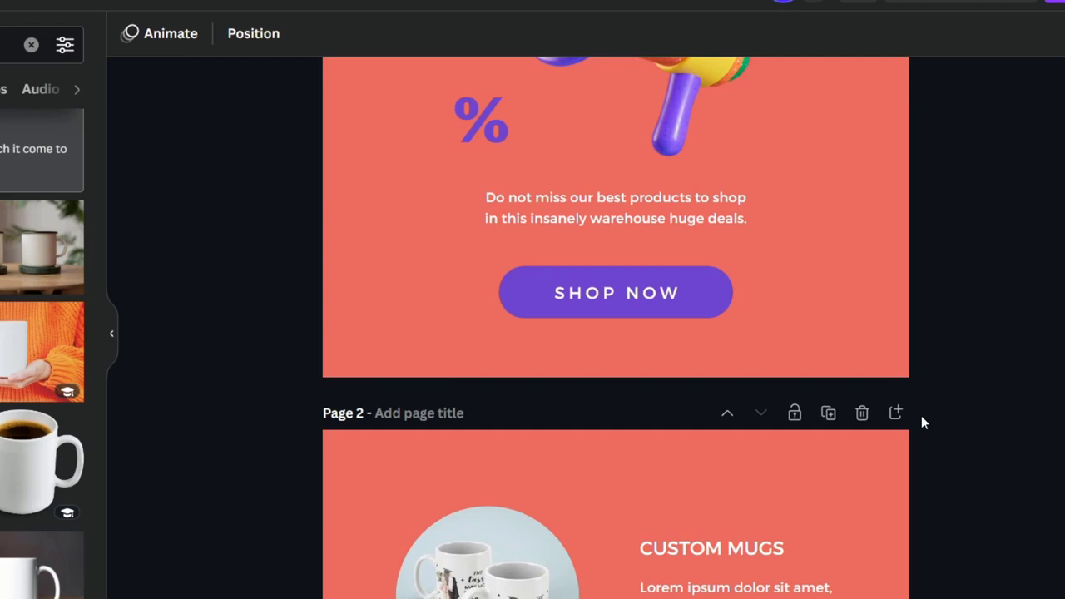
scroll(920, 416, "up", 8)
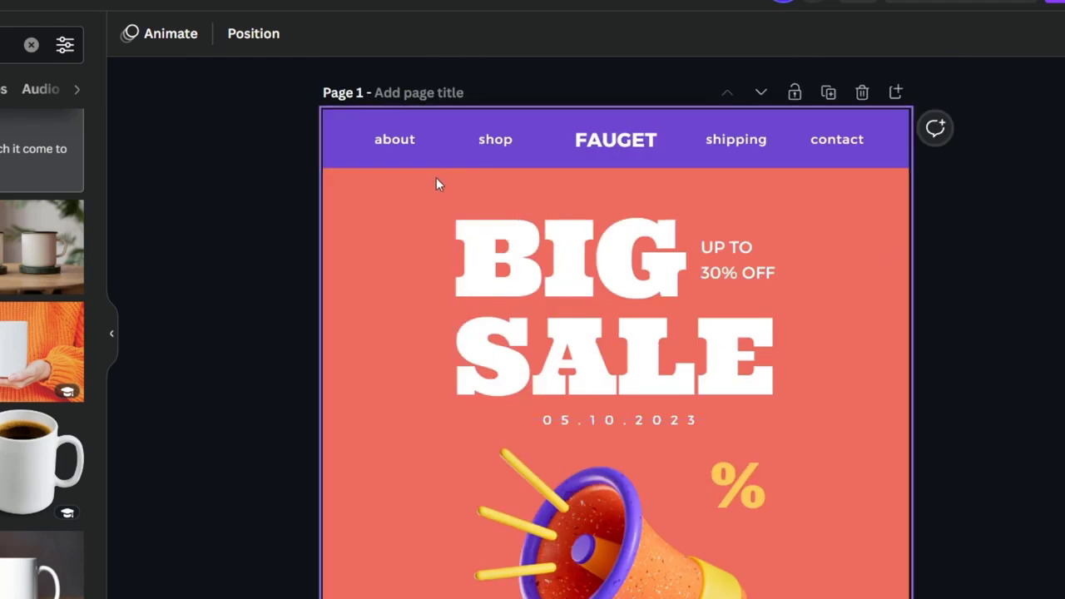
left_click(416, 163)
left_click(129, 35)
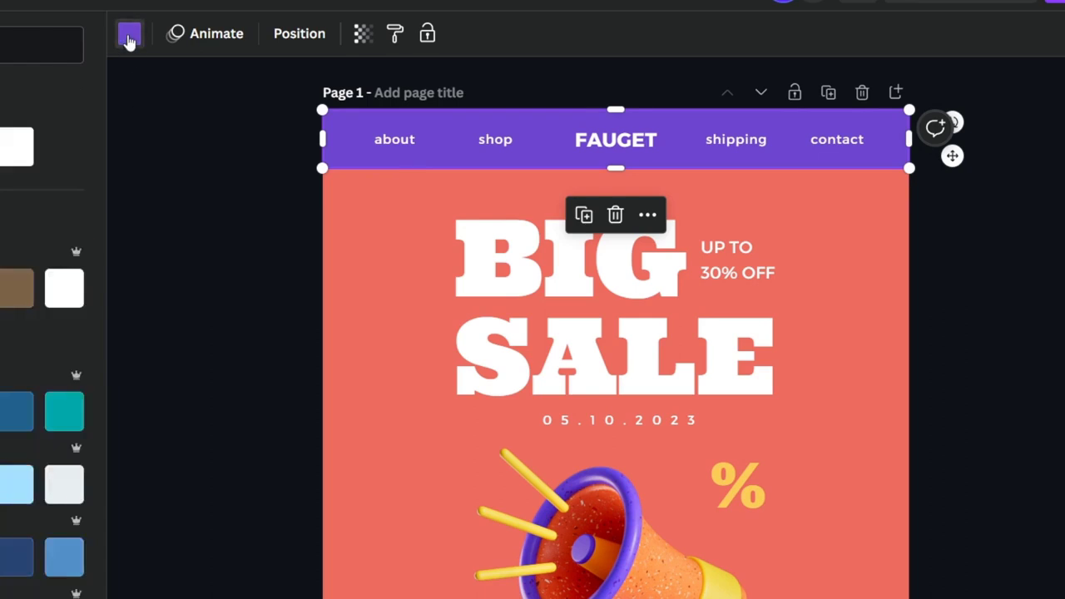
left_click(0, 146)
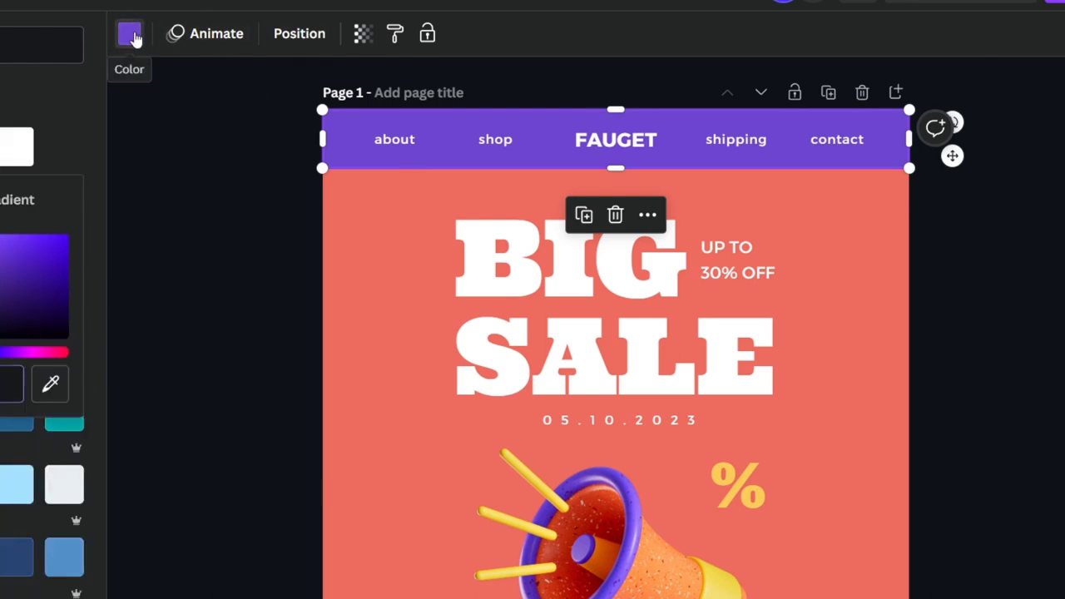
left_click_drag(5, 351, 0, 352)
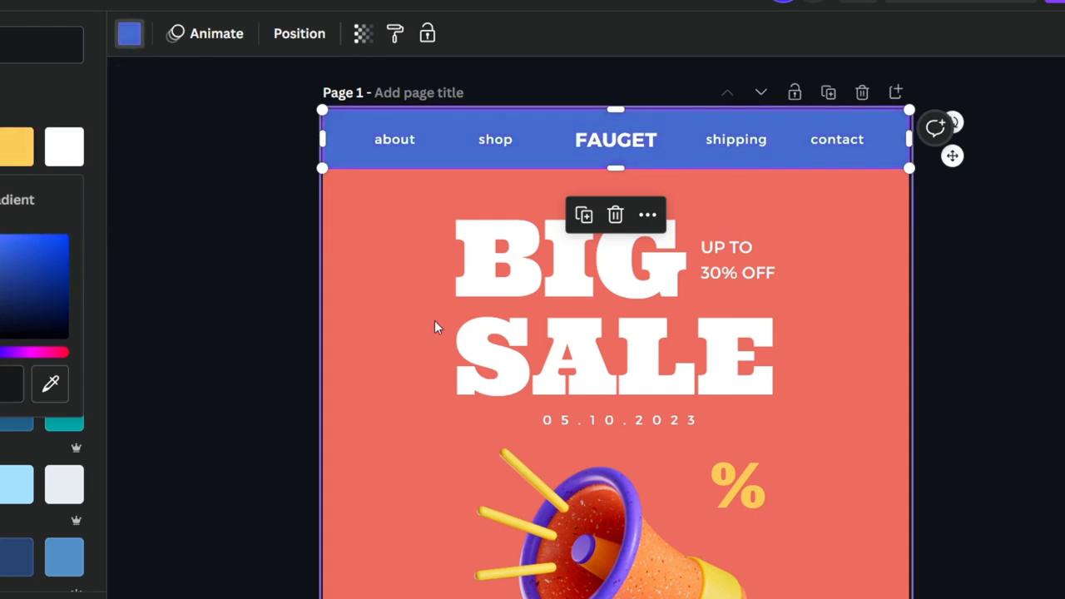
Apply the header's blue to the SHOP NOW button shape on page 1
scroll(434, 325, "down", 5)
left_click(505, 308)
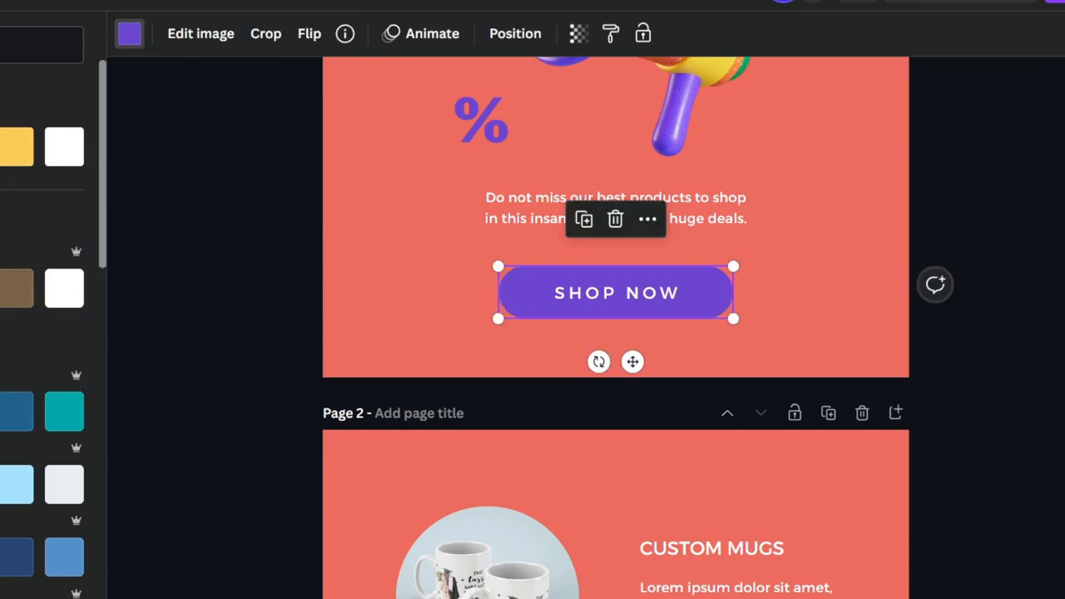
left_click(0, 146)
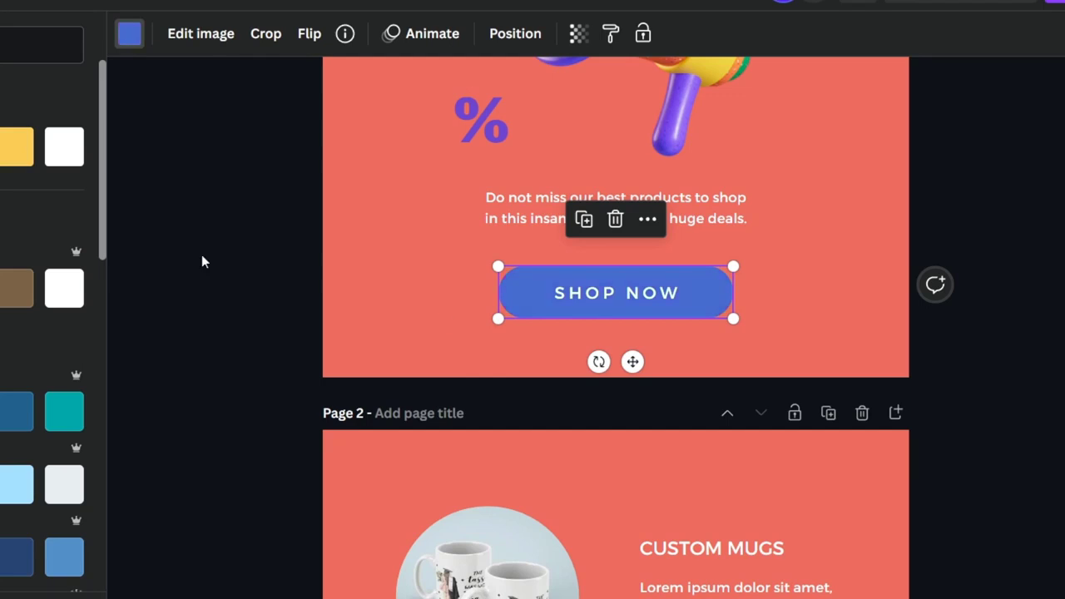
Apply the same blue to the background block behind the FREE SHIPPING OVER $100 text on page 2
scroll(691, 296, "up", 5)
scroll(704, 224, "down", 15)
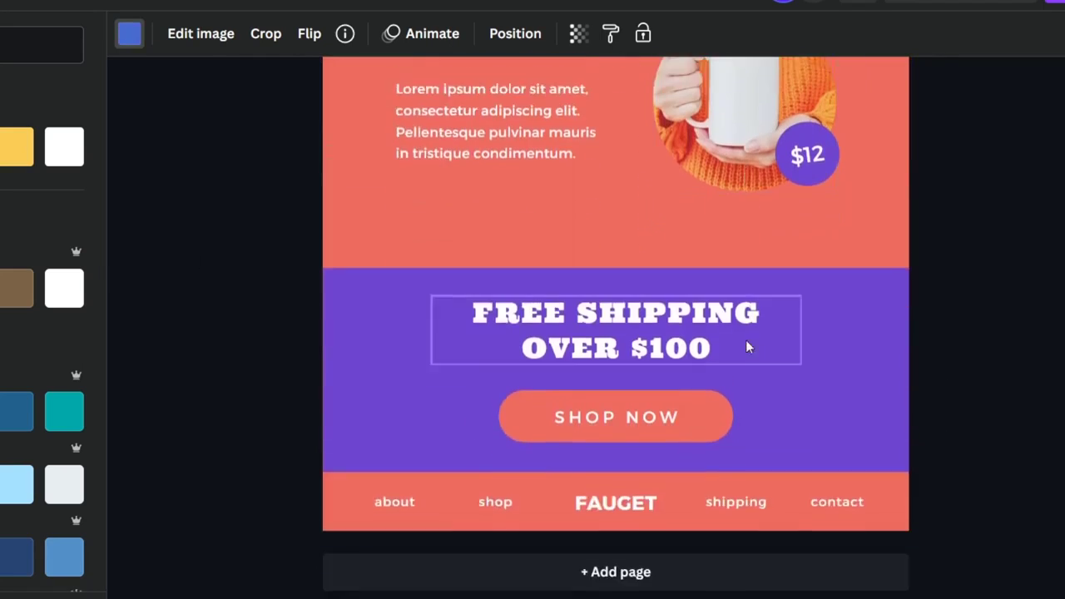
left_click(854, 388)
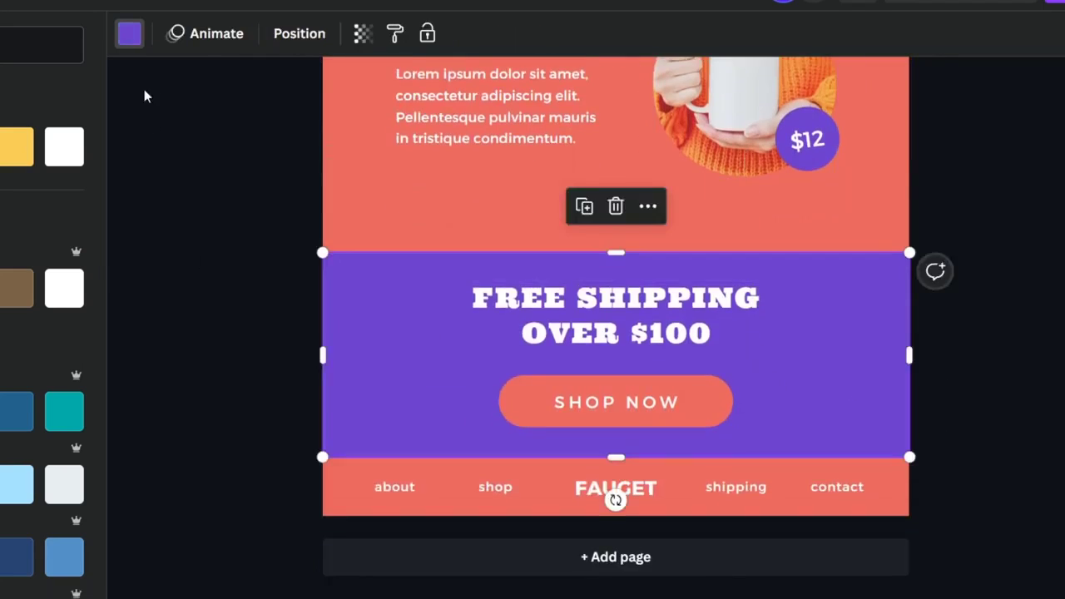
left_click(129, 33)
left_click(186, 97)
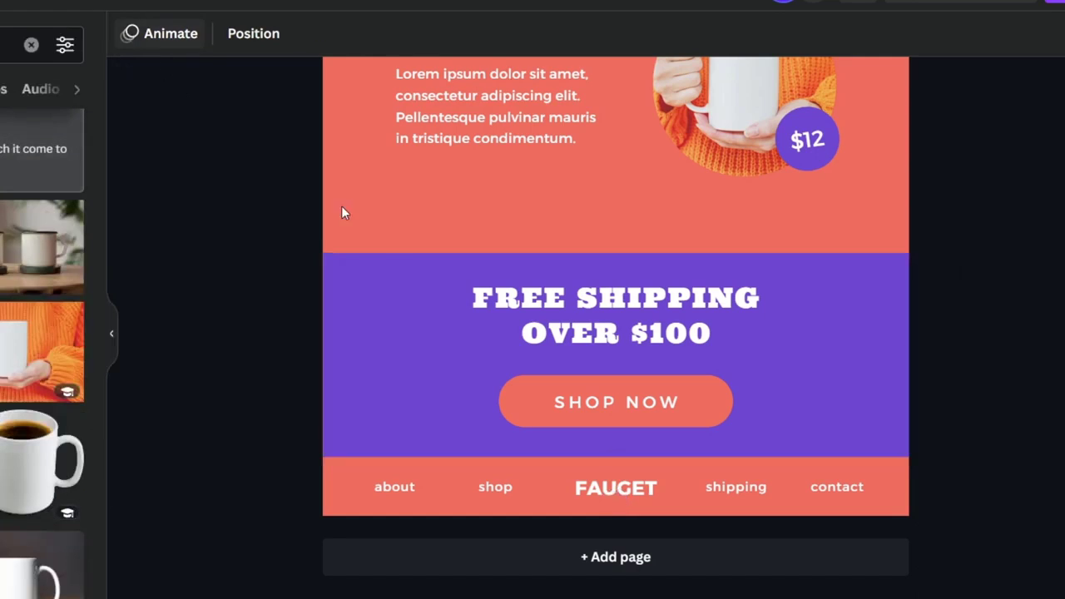
left_click(367, 268)
left_click(129, 33)
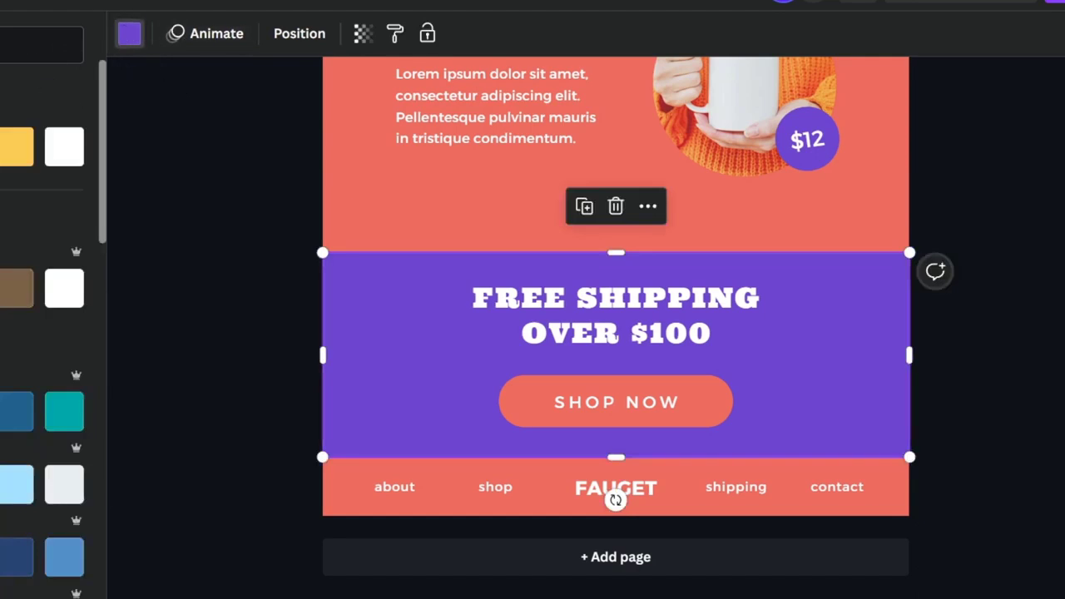
left_click(2, 146)
left_click(1008, 370)
Change the page 1 background to a custom medium green, slightly darker than the bright light green
scroll(1009, 370, "up", 15)
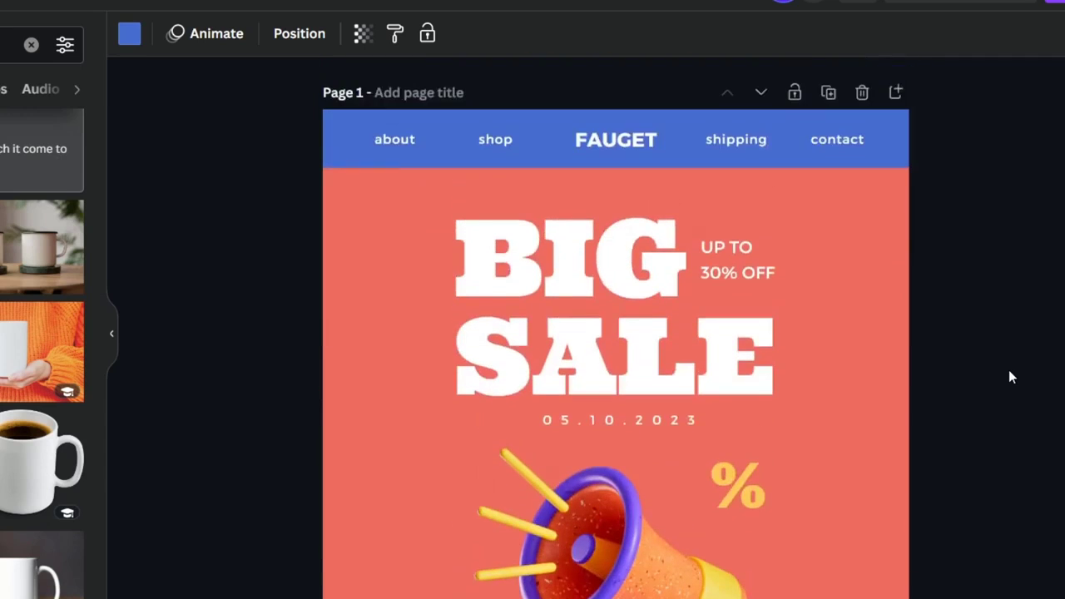
scroll(1011, 377, "down", 5)
left_click(865, 446)
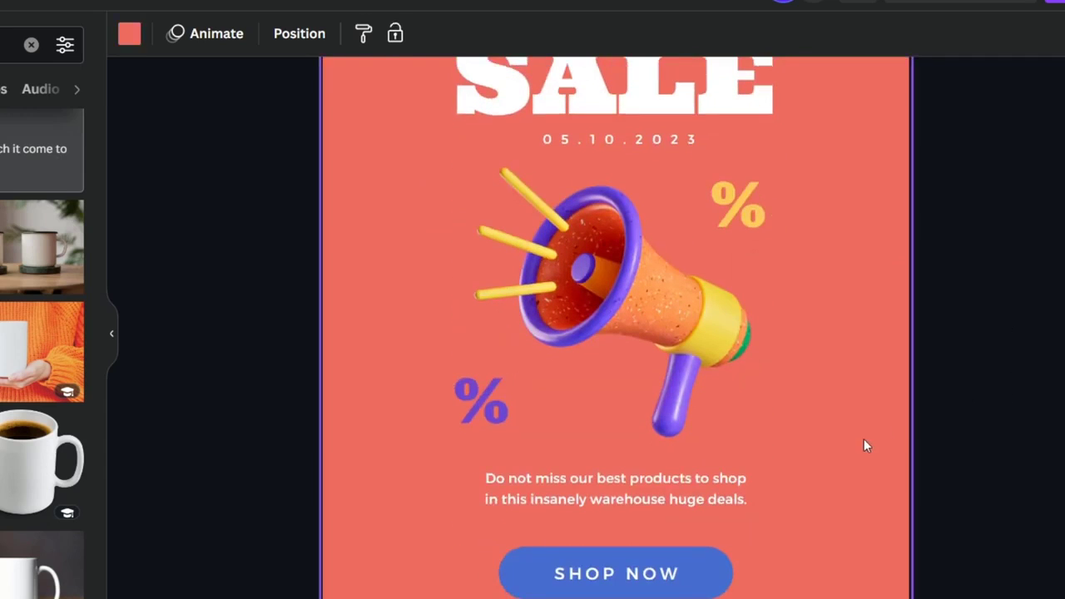
left_click(129, 33)
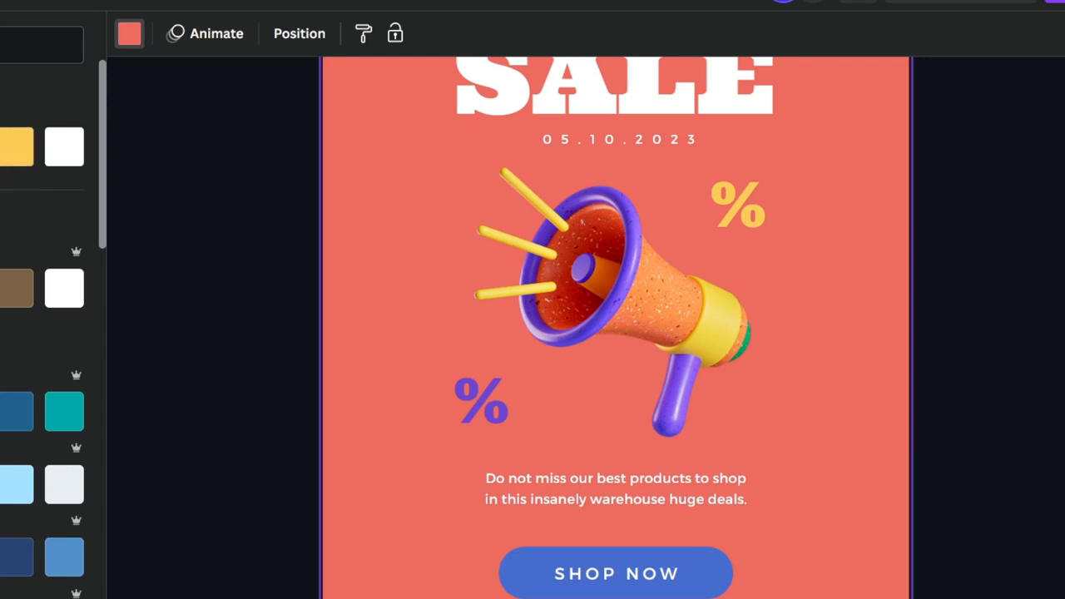
left_click(0, 147)
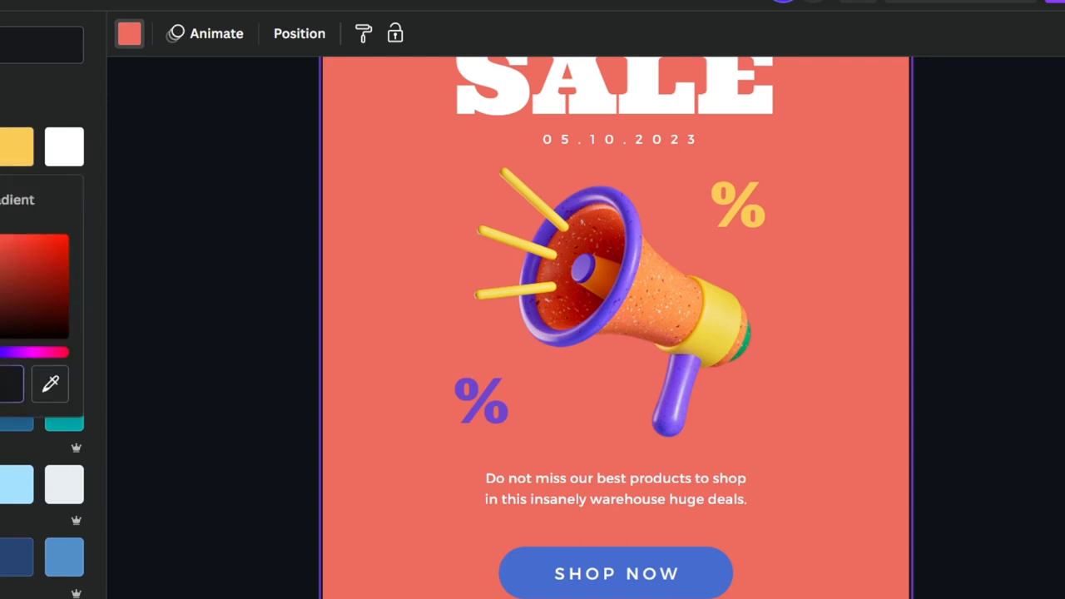
left_click_drag(0, 352, 0, 351)
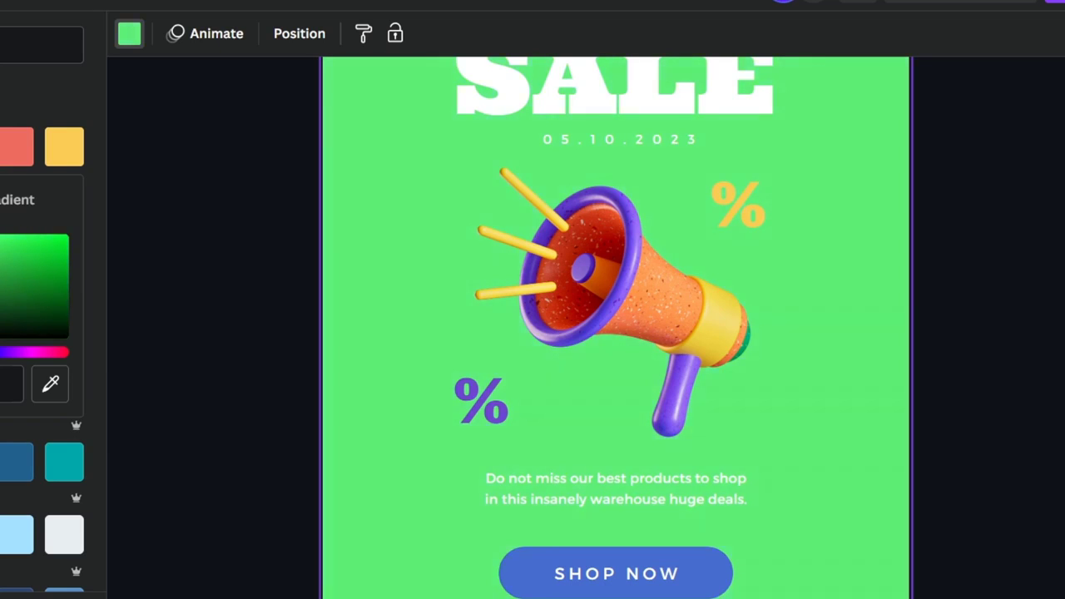
left_click_drag(0, 243, 0, 251)
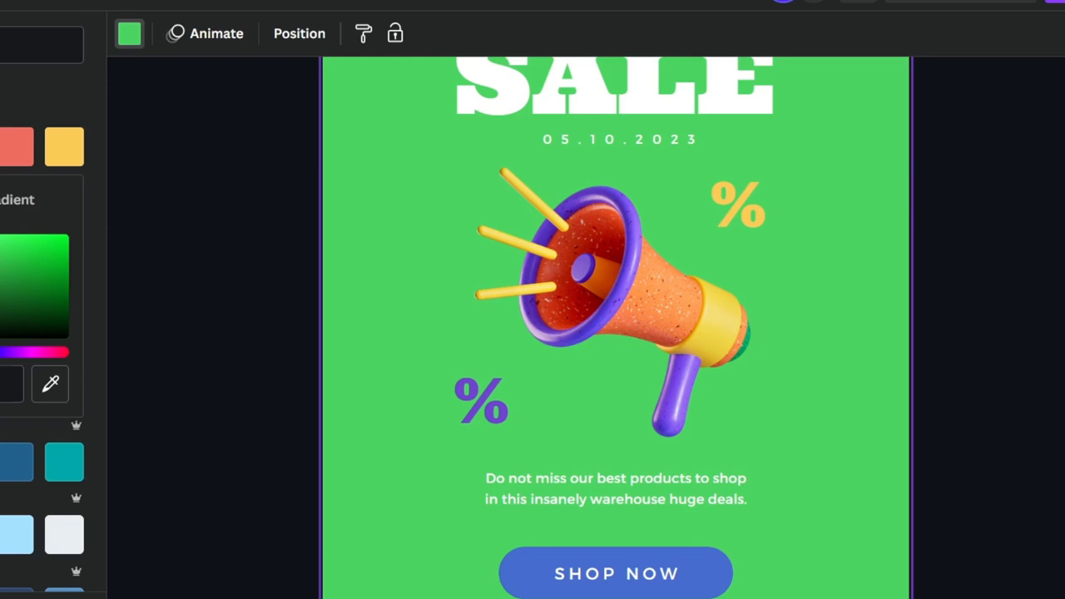
left_click(1033, 354)
scroll(1032, 358, "up", 3)
left_click(1032, 361)
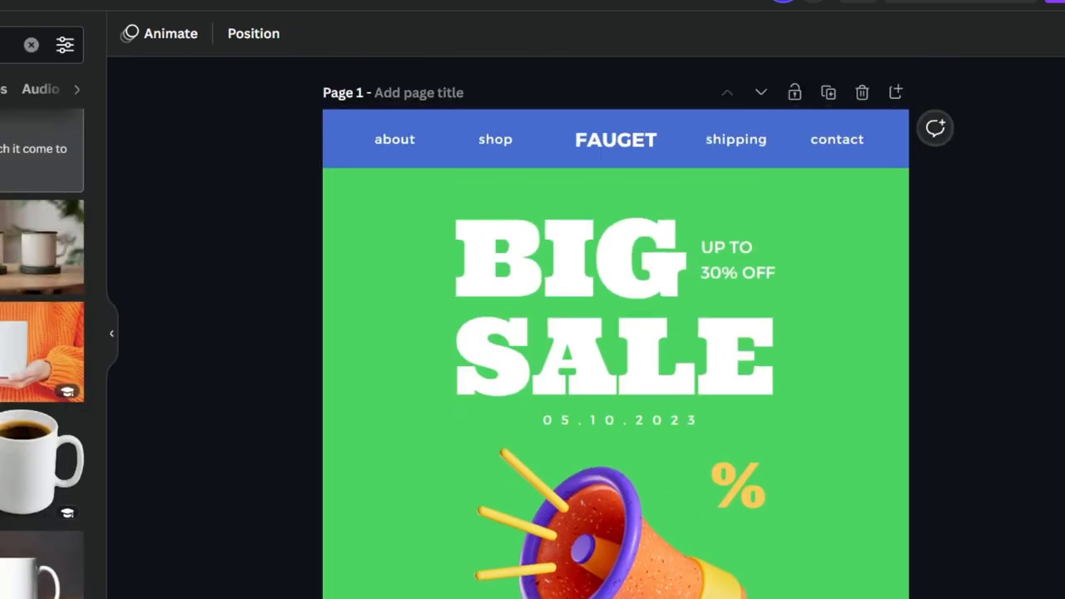
Apply the page 1 green to the background of page 2
scroll(1033, 366, "down", 3)
scroll(1032, 366, "down", 6)
left_click(749, 195)
left_click(128, 39)
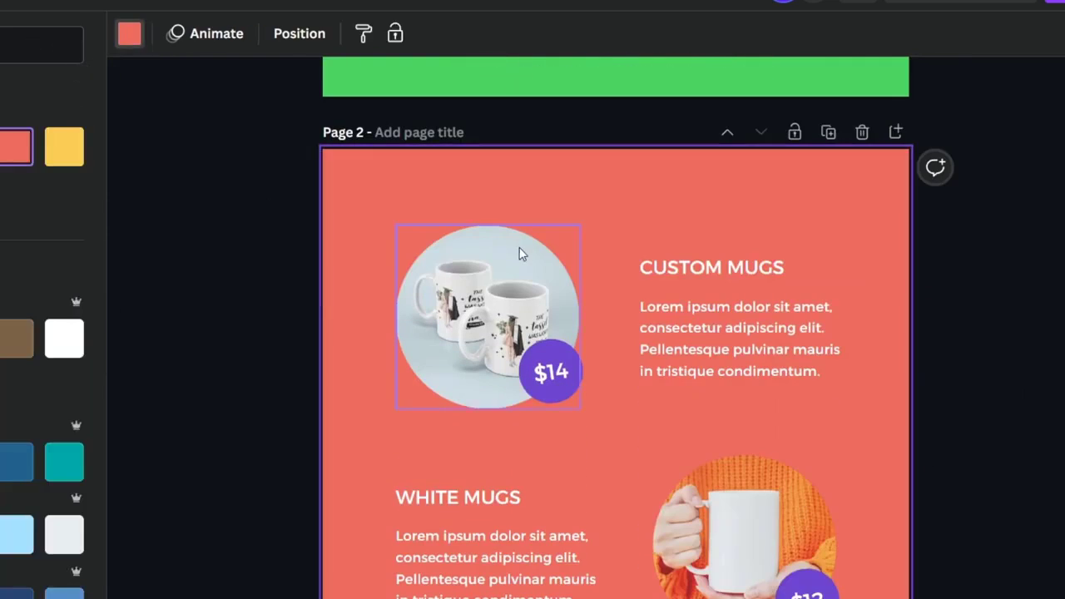
left_click(0, 147)
Recolor the SHOP NOW button in page 2's free shipping block with the same green as the background
scroll(957, 353, "down", 5)
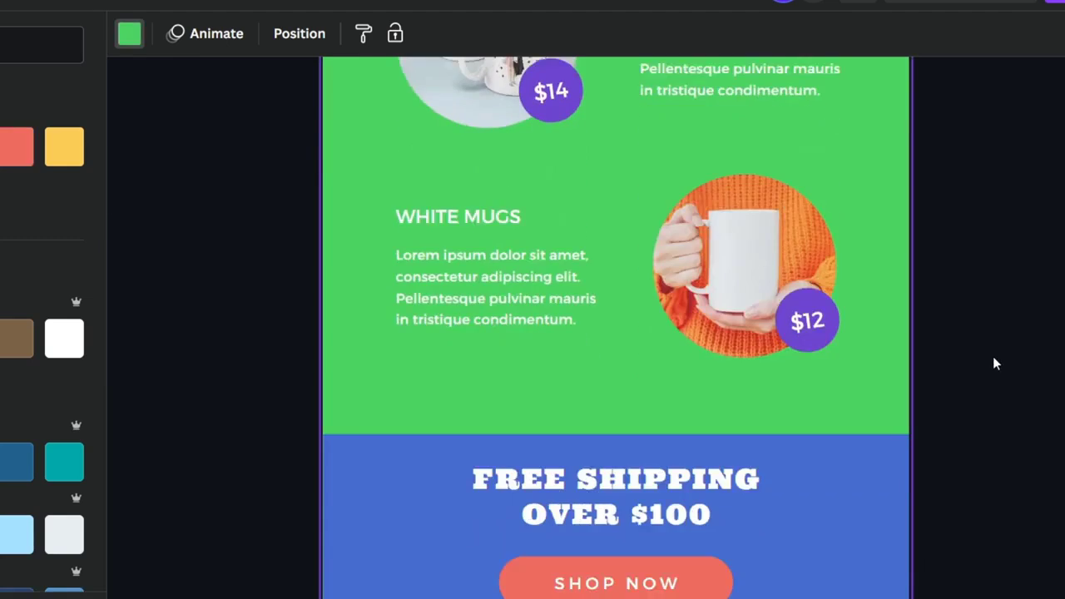
left_click(722, 416)
left_click(711, 418)
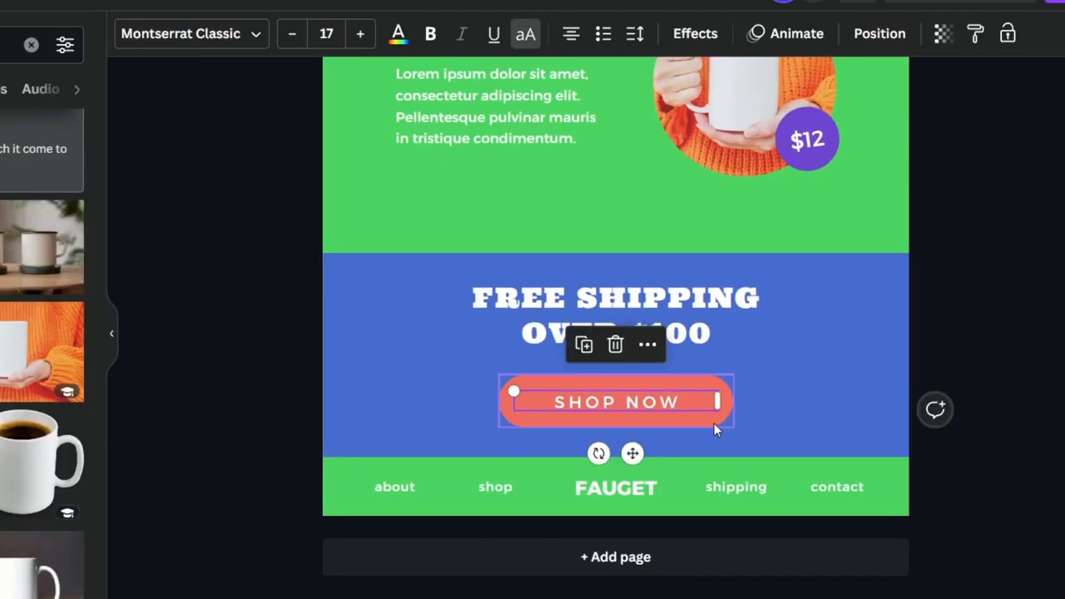
left_click(130, 35)
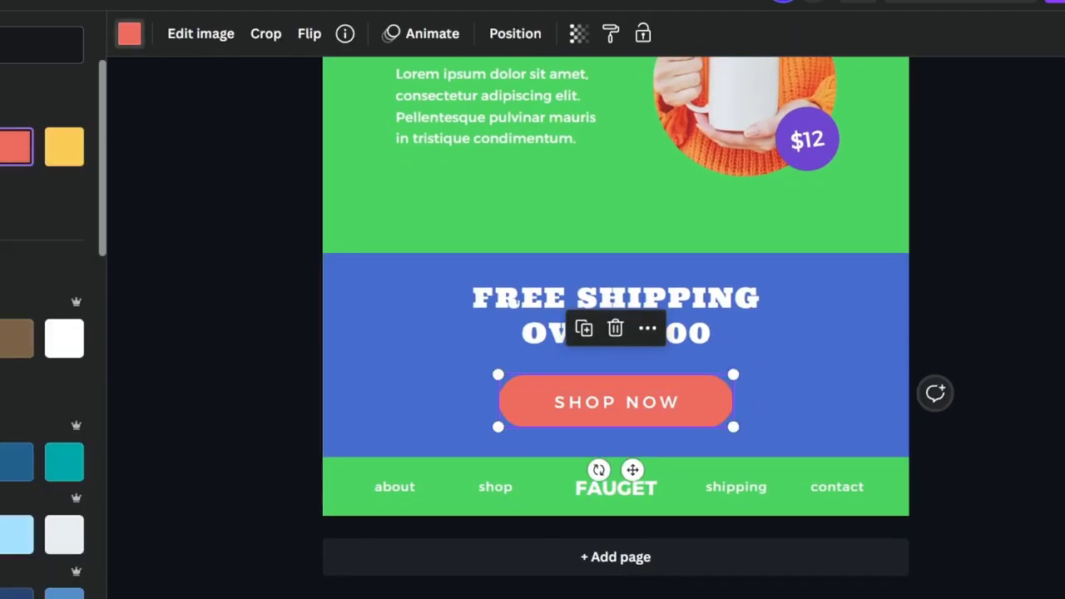
left_click(0, 146)
left_click(1060, 266)
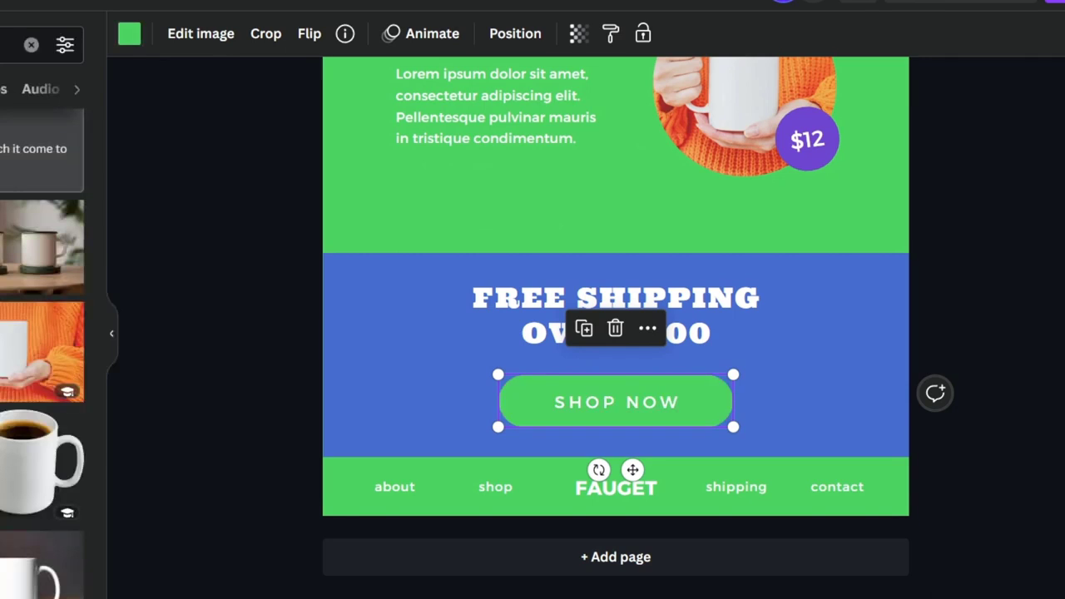
left_click(1060, 265)
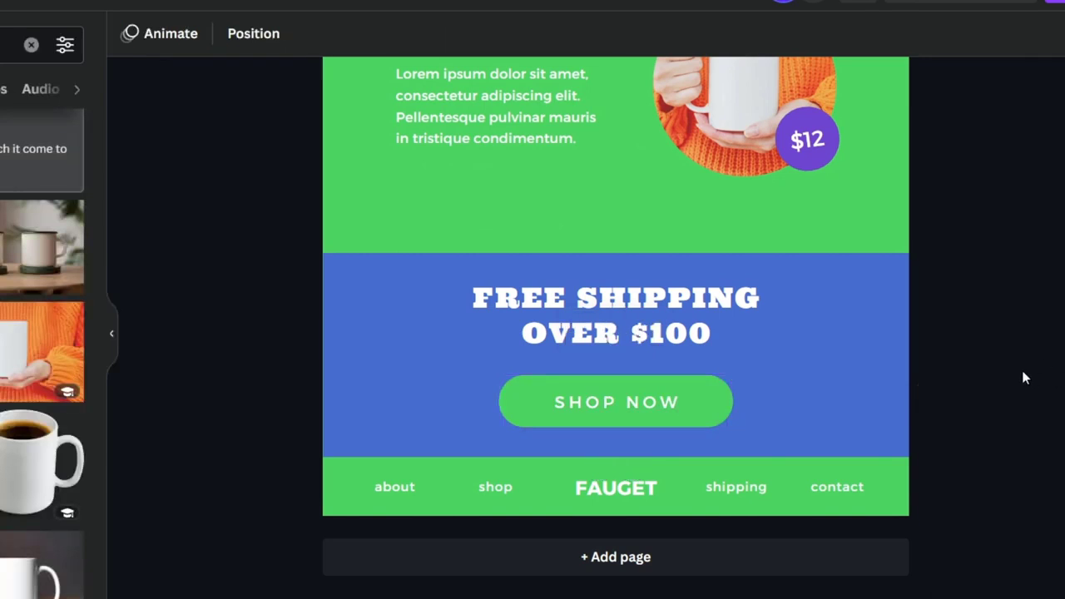
Group the text and shape of page 1's SHOP NOW button and open the link entry for the group
scroll(1020, 374, "up", 10)
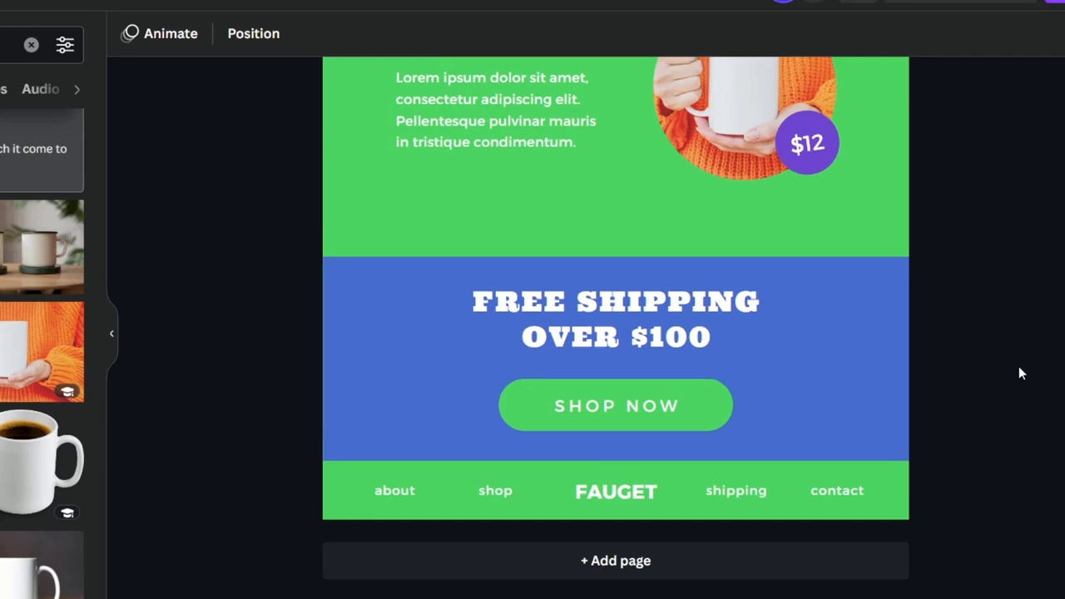
scroll(1019, 374, "down", 3)
scroll(1022, 374, "down", 3)
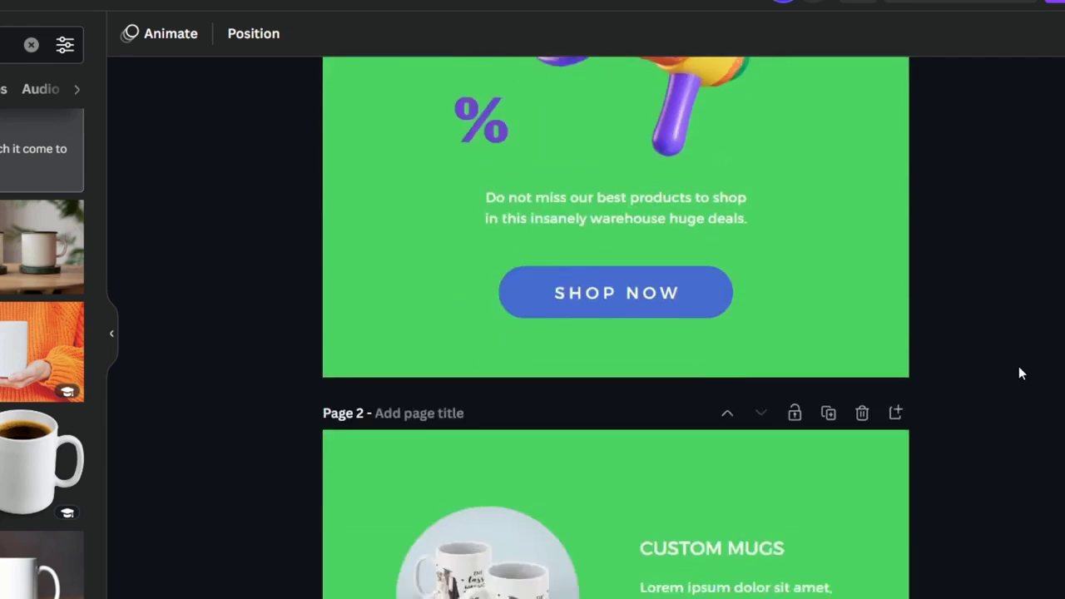
scroll(998, 373, "up", 5)
scroll(1024, 373, "down", 3)
scroll(1024, 374, "down", 3)
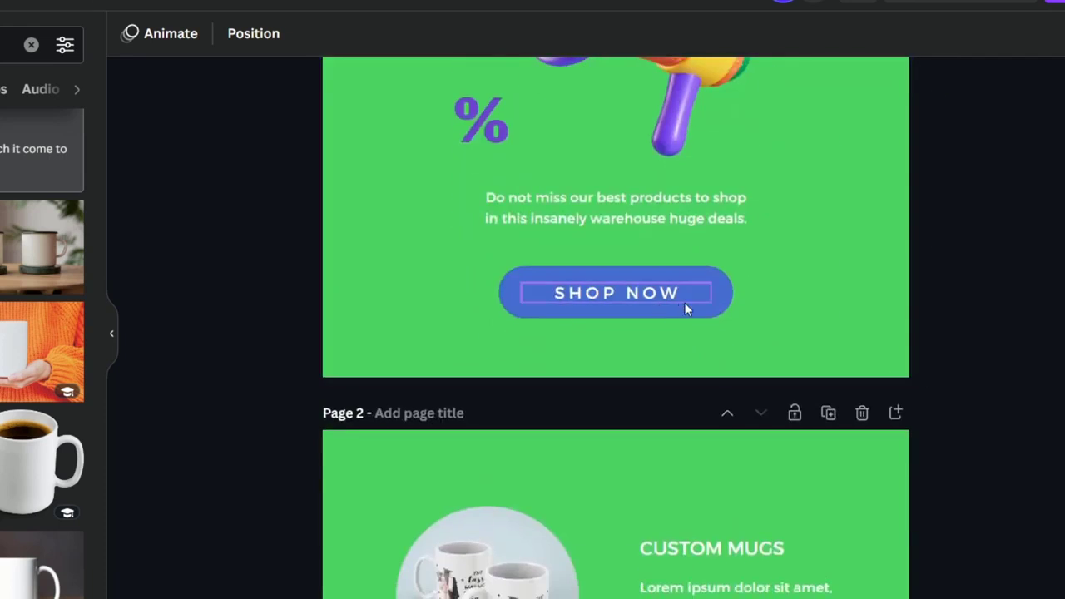
left_click(693, 297)
left_click_drag(765, 324, 670, 292)
left_click(562, 226)
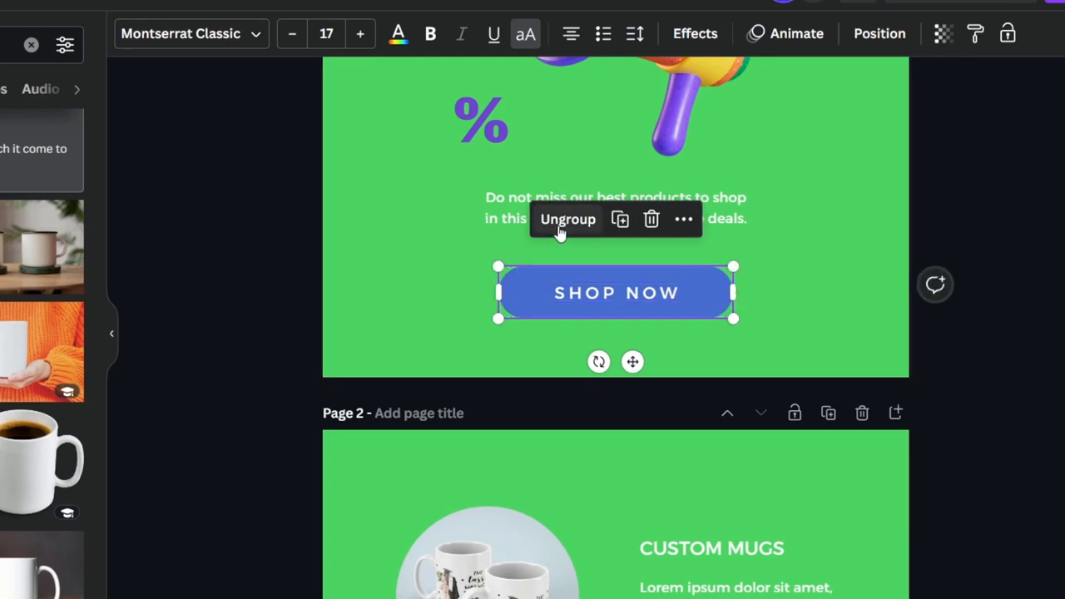
left_click(684, 220)
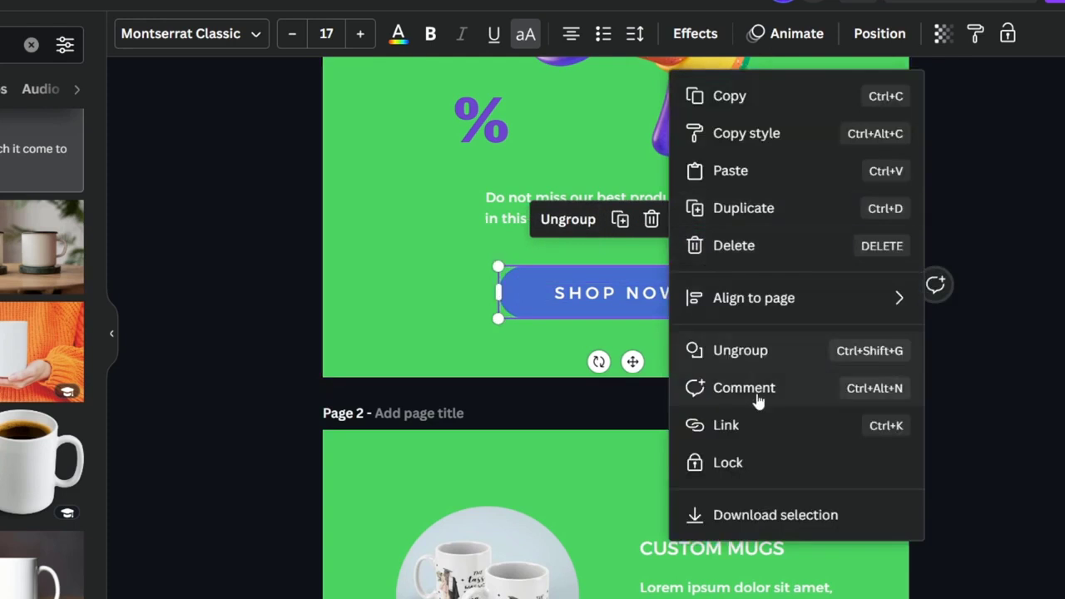
left_click(739, 428)
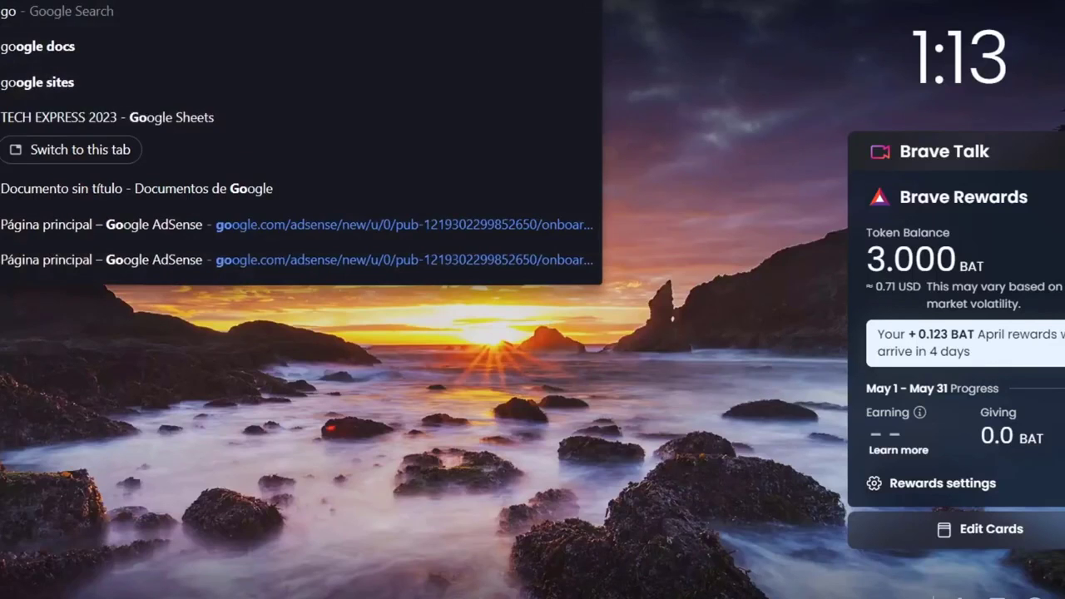
Look up Google Sites in the browser and open the techxpress_lp site to get its published link
type("ogle sites")
key("Return")
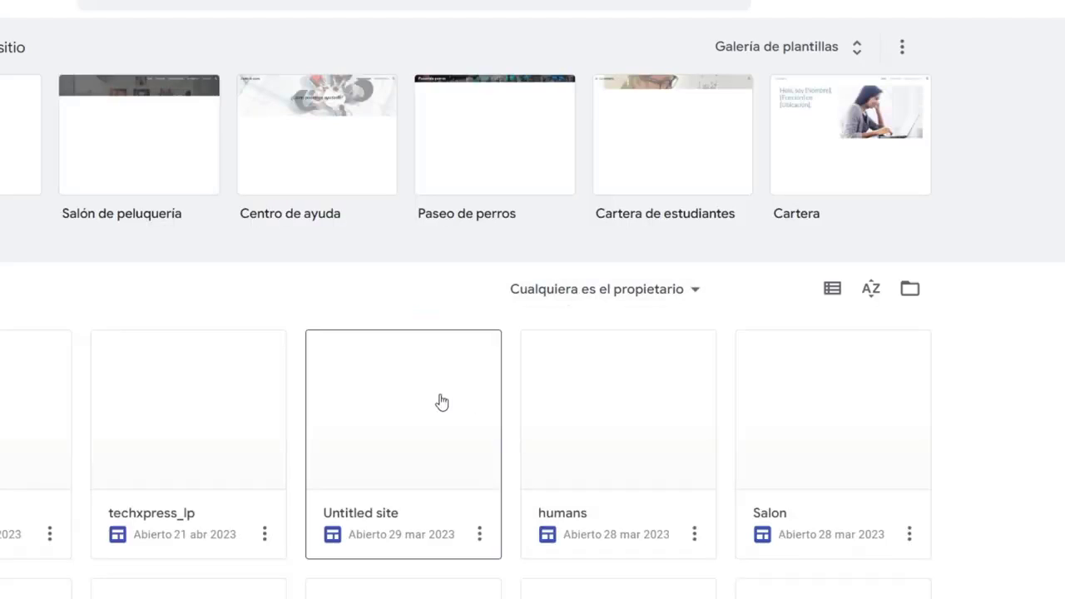
left_click(263, 538)
left_click(272, 420)
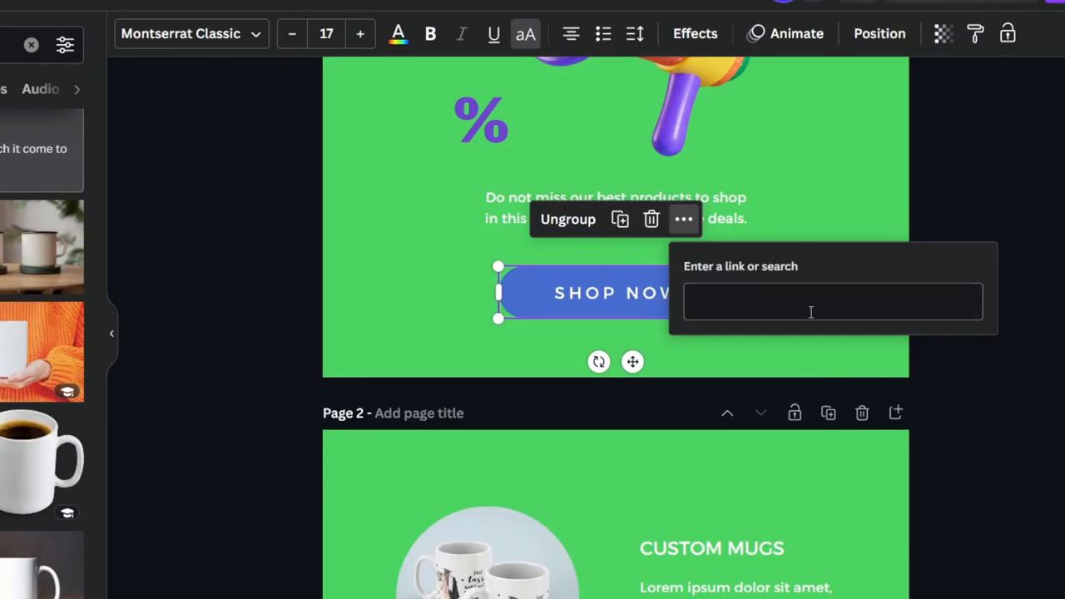
Back in Canva, link page 1's SHOP NOW button to the copied techxpress landing page address
left_click(811, 312)
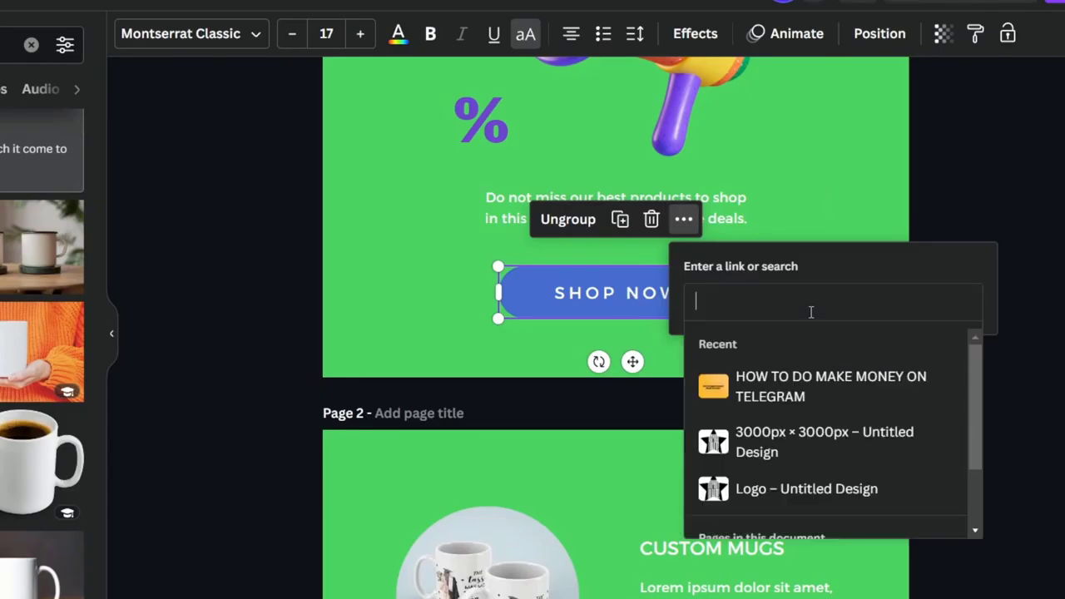
type("https://sites.google.com/view/techxpress/home")
left_click(1016, 229)
Group the SHOP NOW text with its green button shape in page 2's free shipping block
scroll(939, 298, "down", 2)
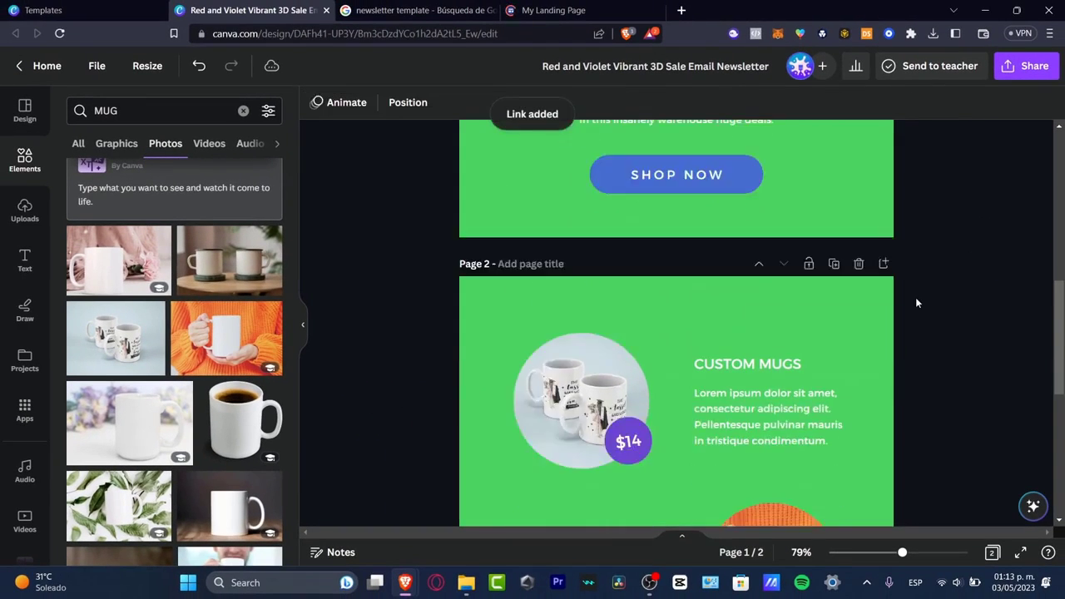
scroll(916, 302, "down", 5)
left_click_drag(790, 371, 755, 377)
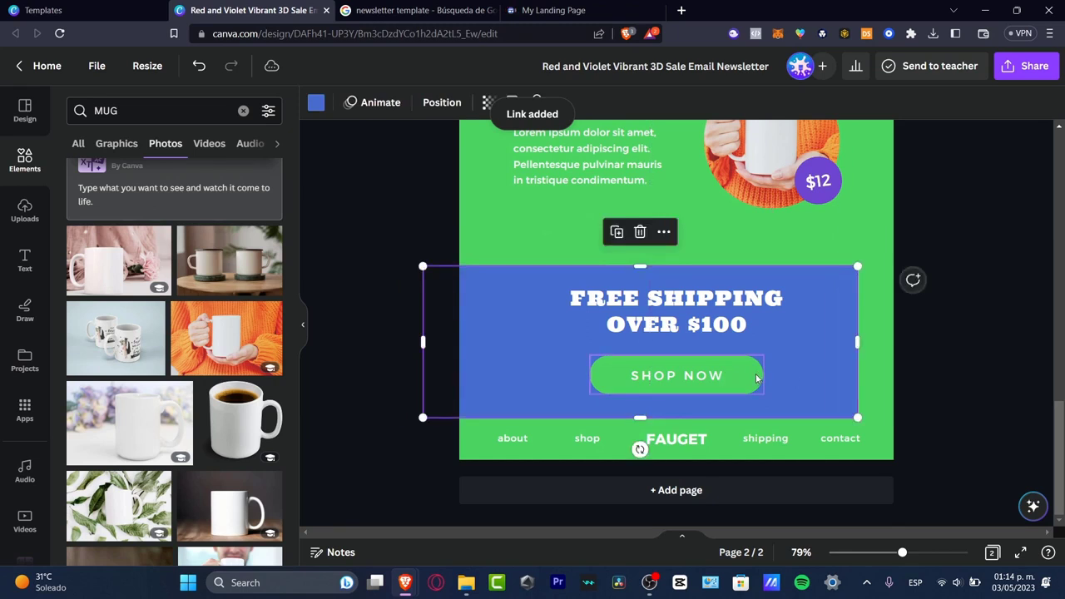
key("ctrl+z")
left_click(736, 385)
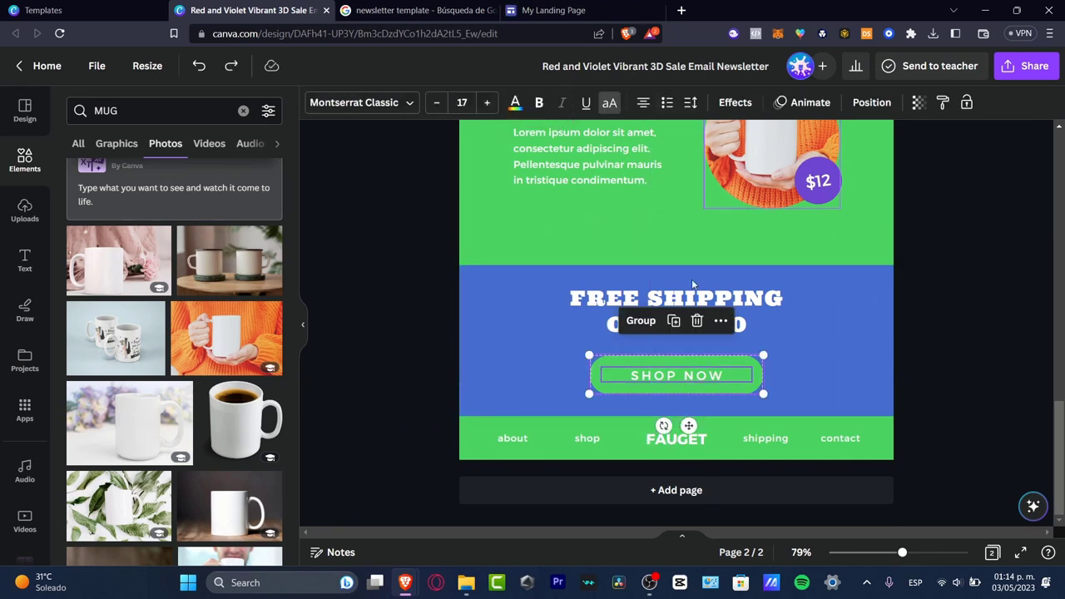
left_click(639, 321)
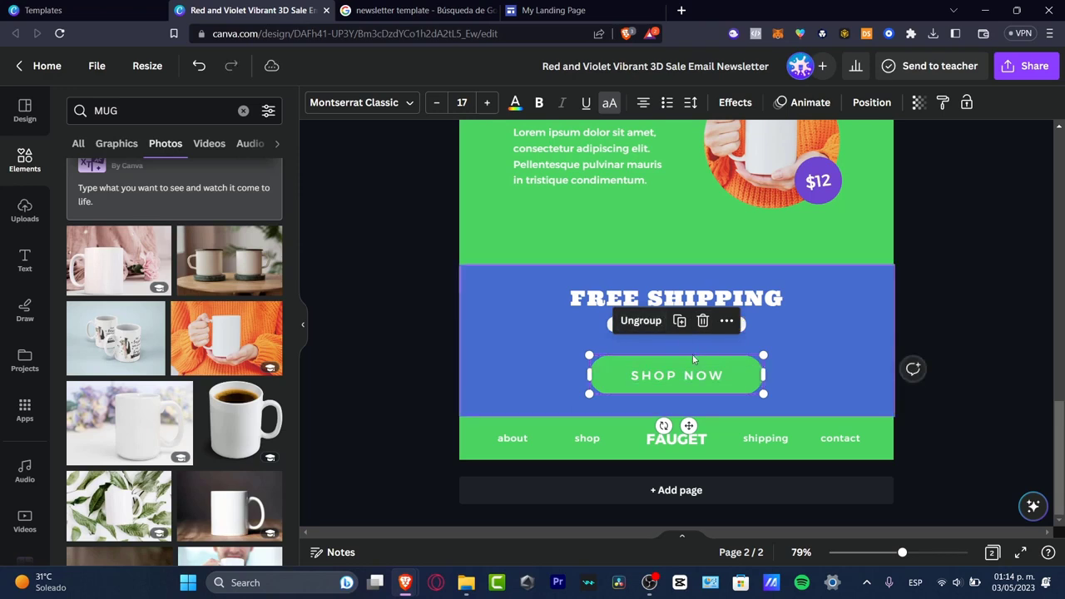
Link page 2's SHOP NOW button group to sites.google.com/view/techxpress/home
left_click(722, 321)
mouse_move(766, 327)
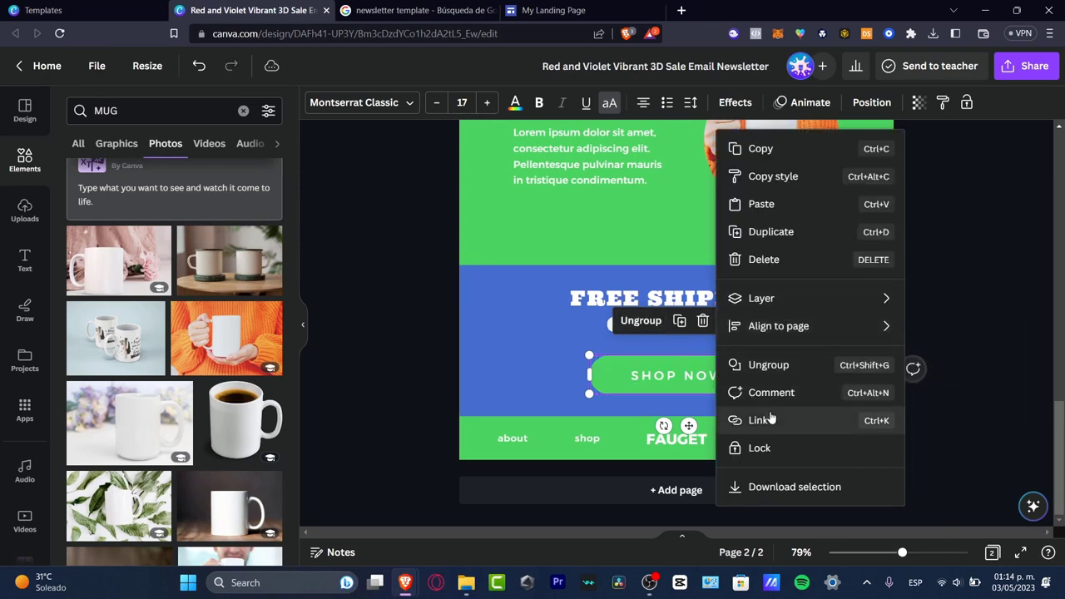
left_click(758, 420)
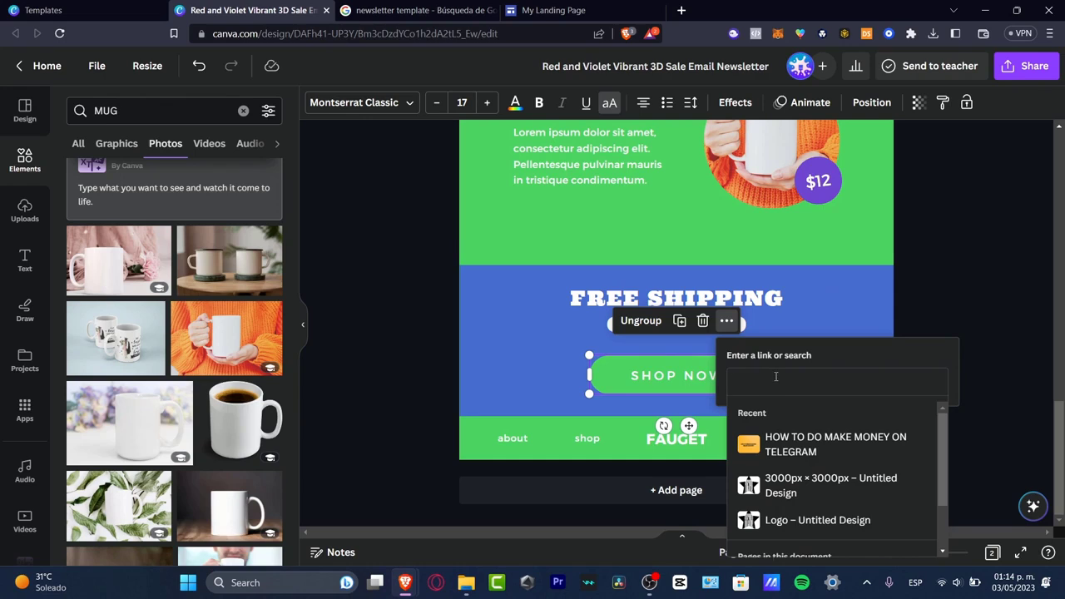
key("ctrl+v")
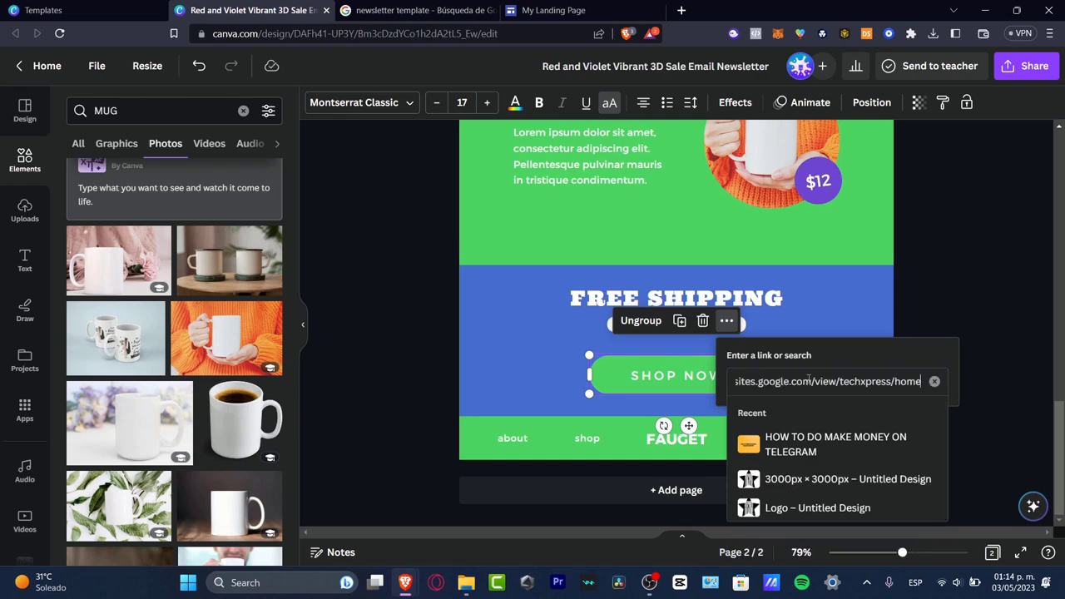
left_click(995, 416)
left_click(724, 388)
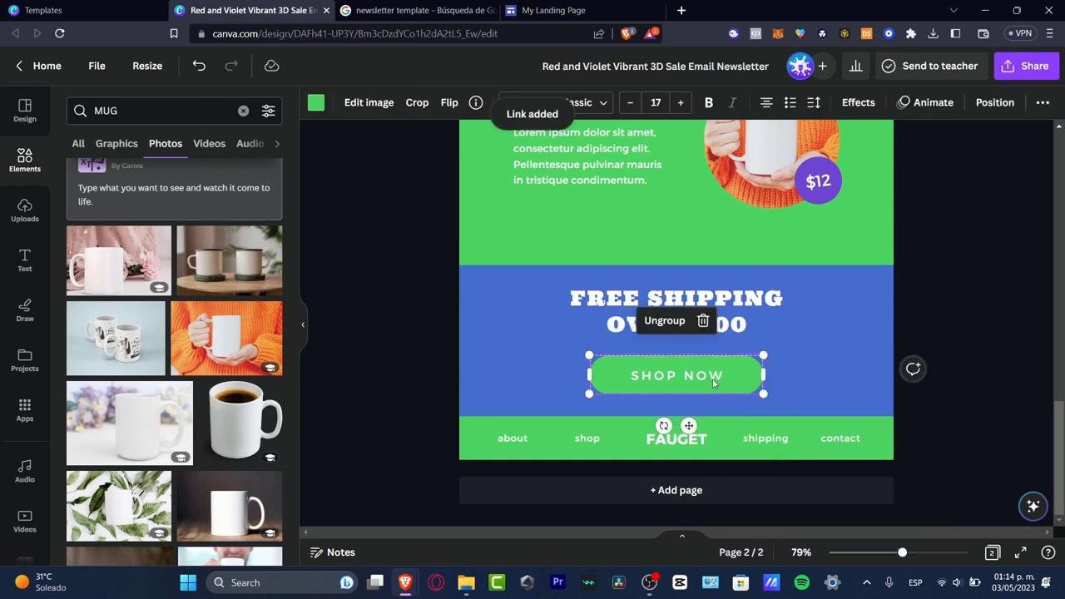
left_click(945, 261)
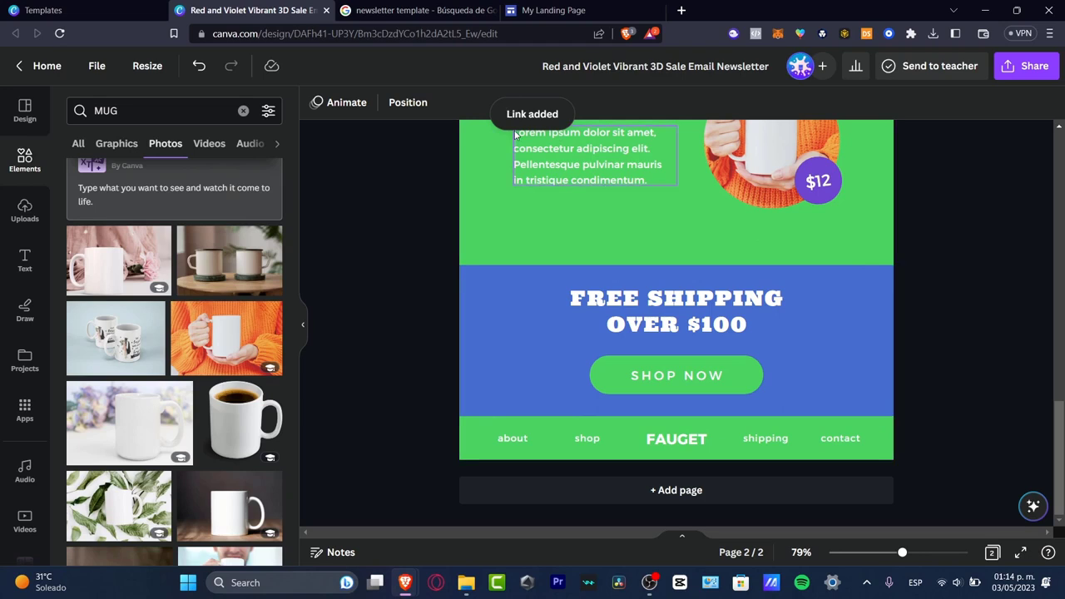
Download all pages of the newsletter as PDF Standard and save the file in the ENVATO ELEMENTS folder under the suggested name
left_click(1017, 67)
left_click(886, 420)
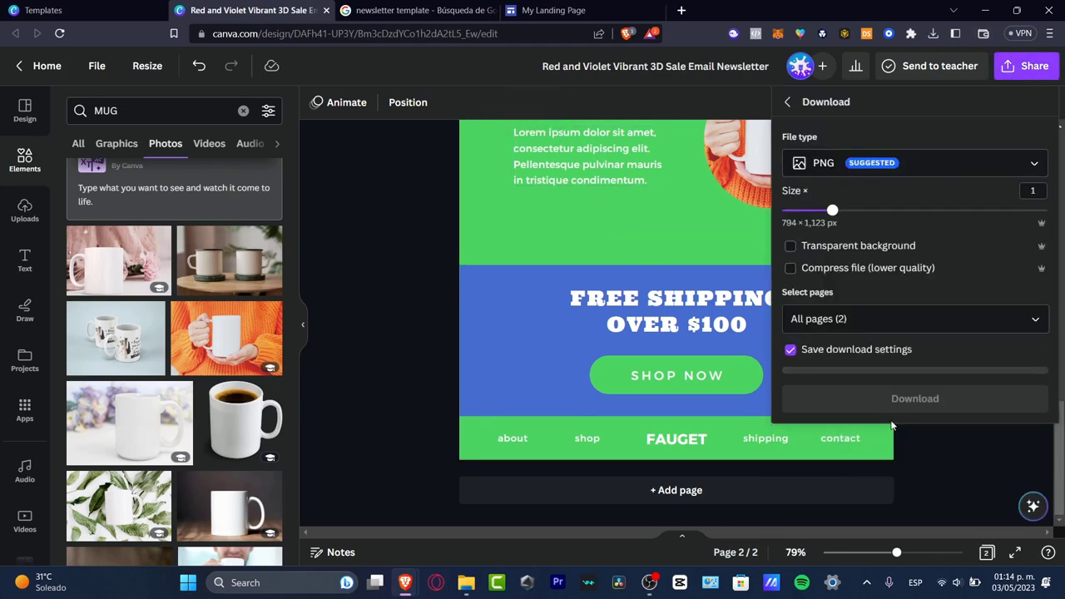
left_click(872, 319)
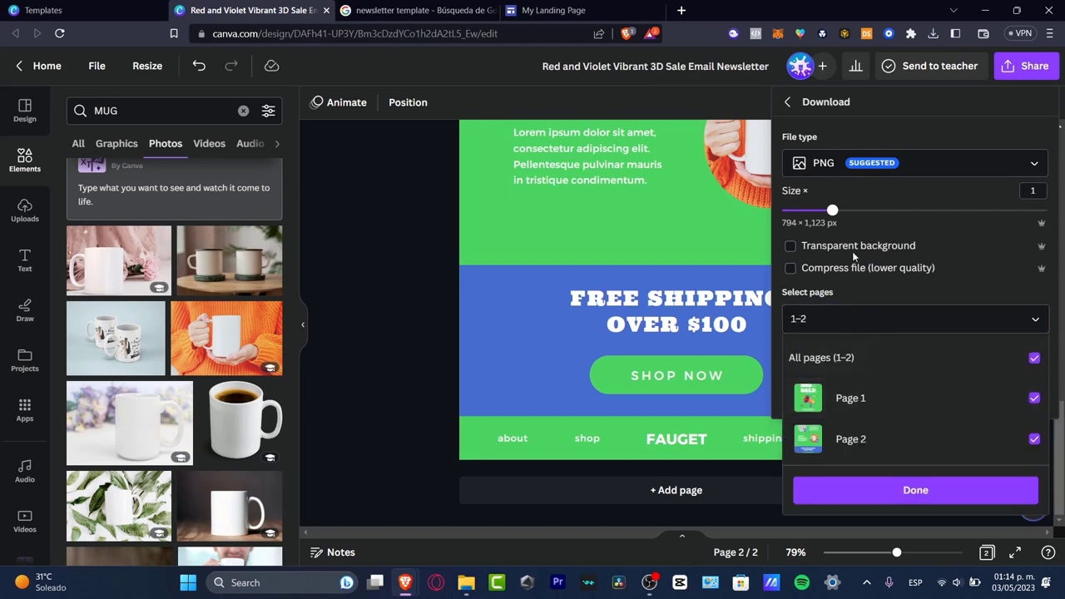
left_click(831, 132)
left_click(915, 163)
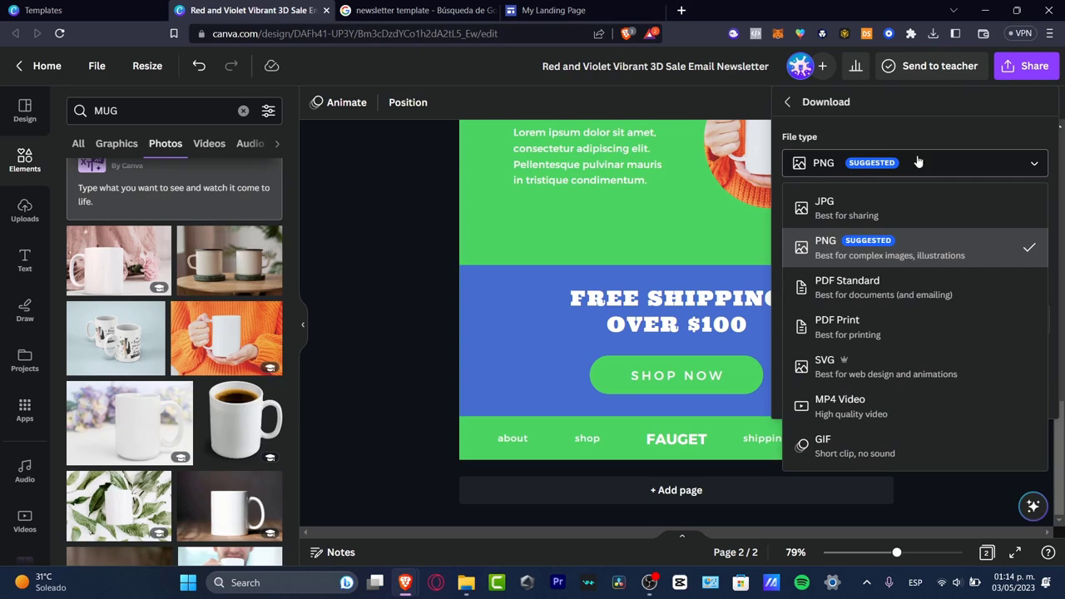
left_click(899, 291)
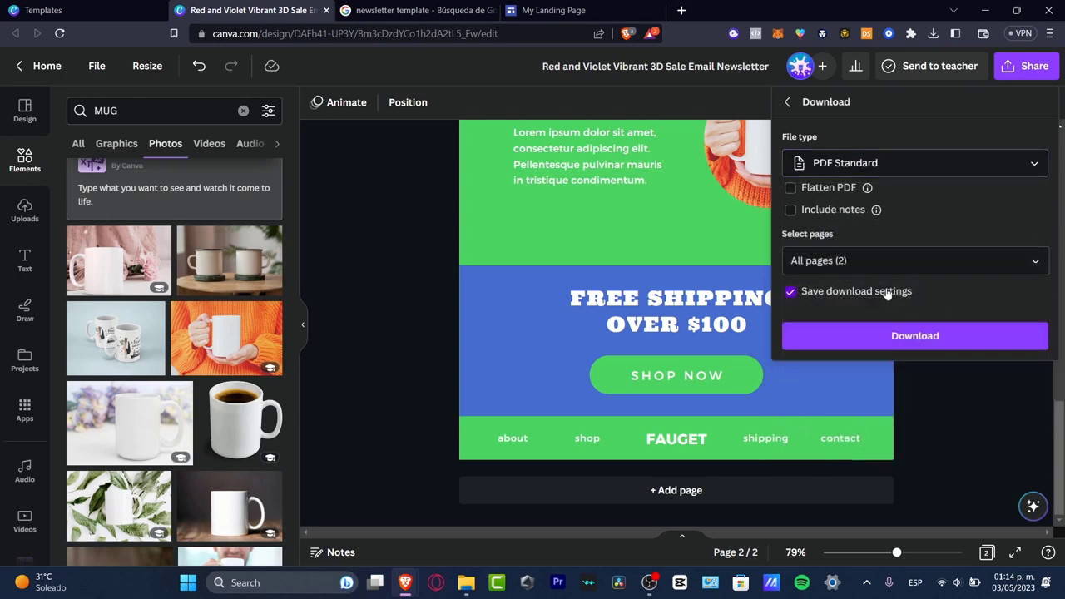
left_click(943, 333)
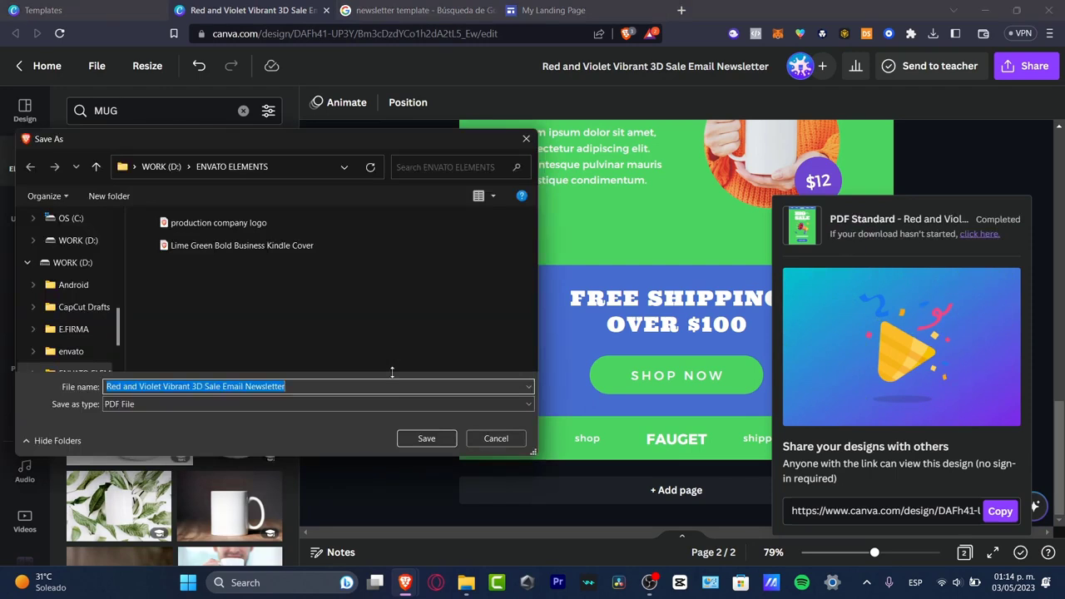
left_click(424, 438)
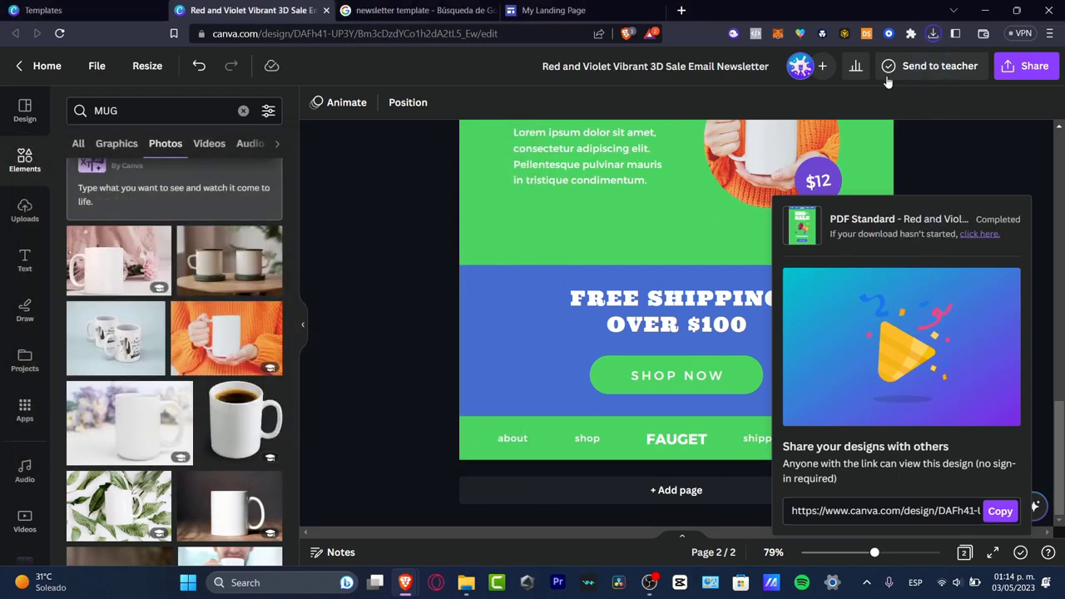
Open the downloaded newsletter PDF and test whether its SHOP NOW button leads to the landing page
left_click(934, 35)
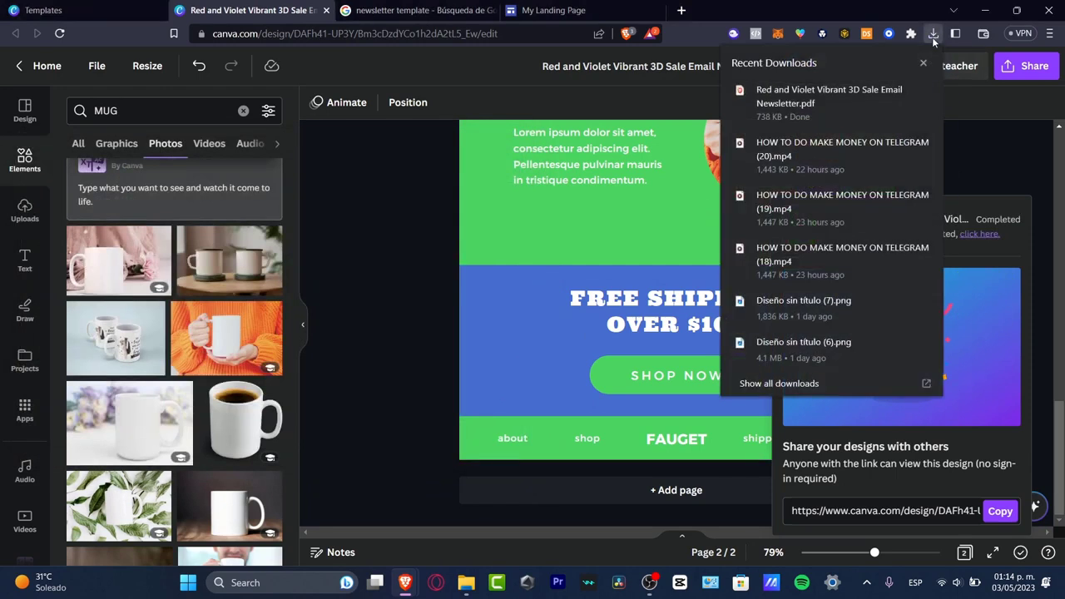
left_click(853, 101)
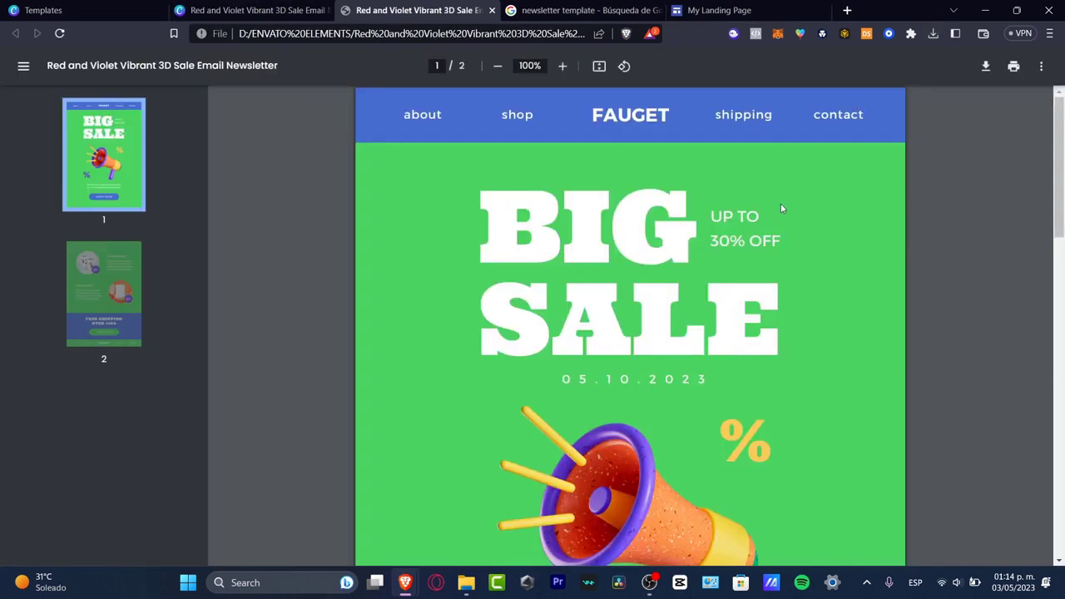
scroll(777, 229, "down", 5)
scroll(778, 231, "up", 5)
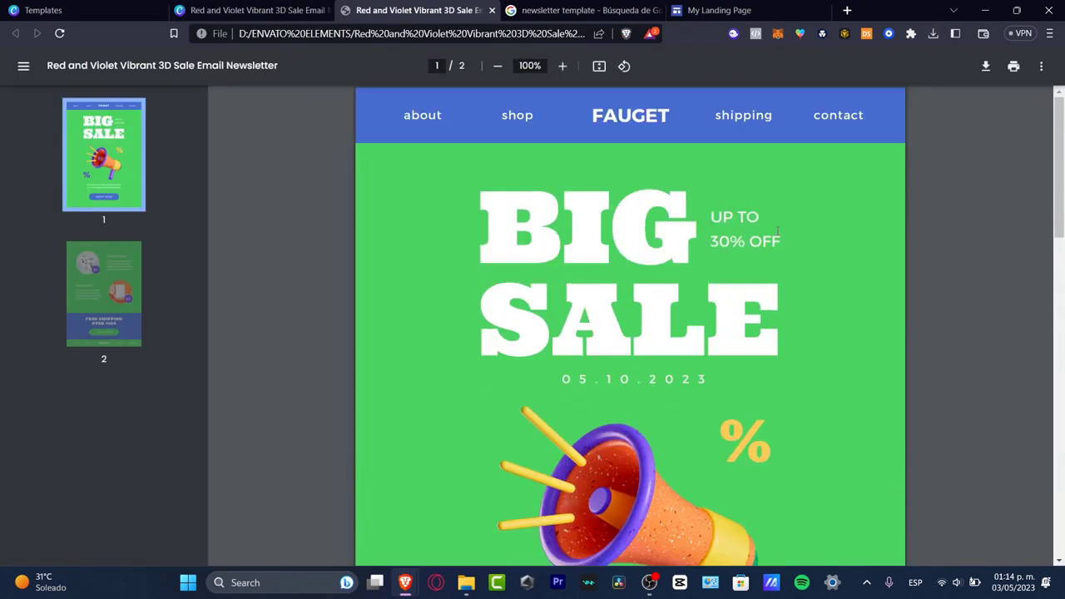
scroll(778, 231, "down", 5)
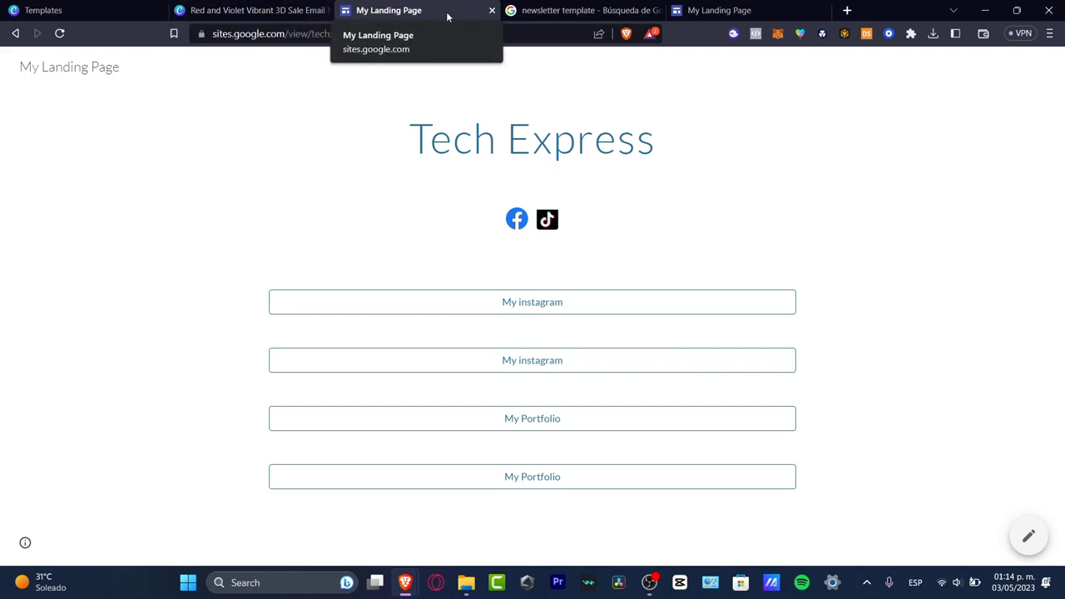
Reopen the downloaded newsletter PDF and examine the mug products and free shipping block on page 2
left_click(935, 35)
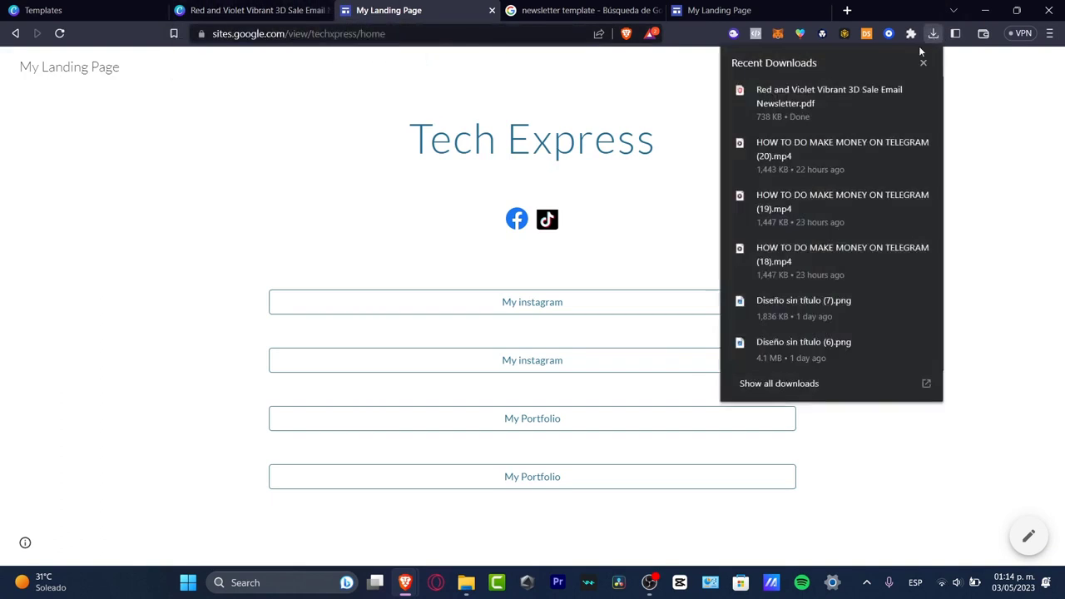
left_click(930, 160)
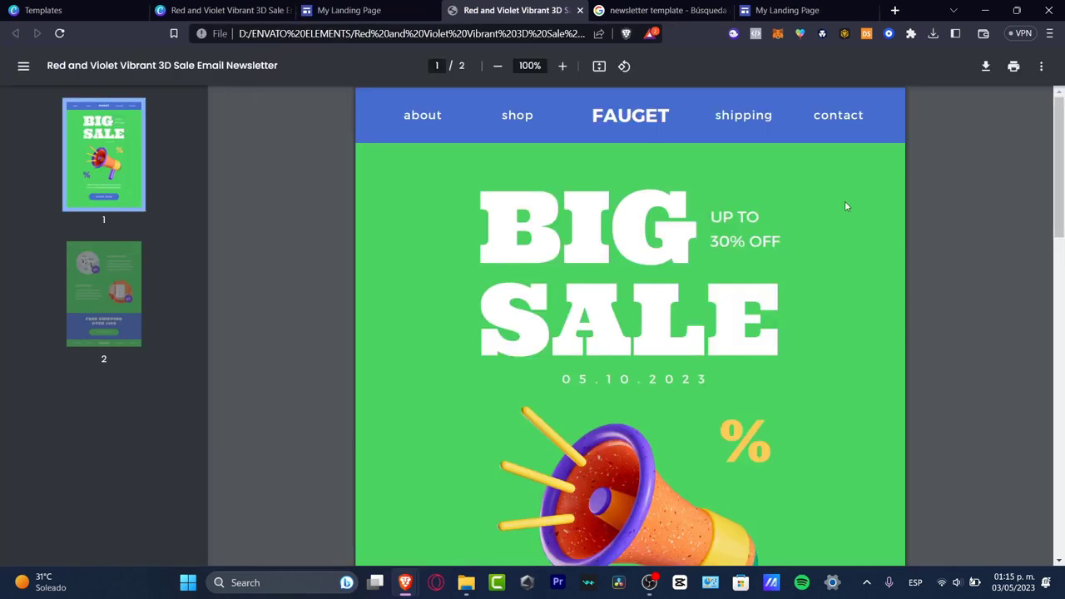
scroll(806, 347, "down", 15)
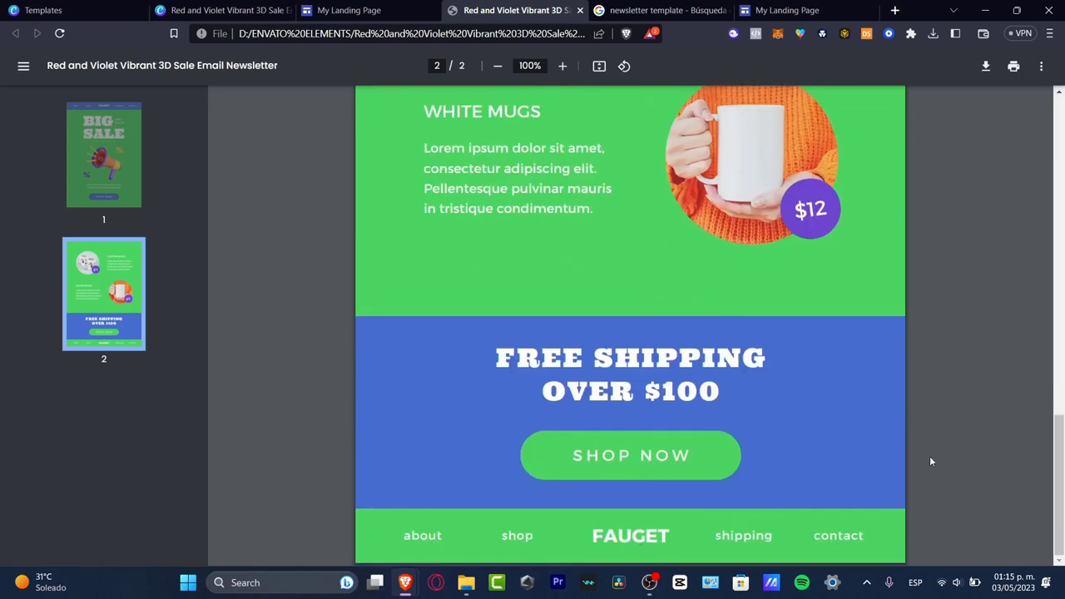
scroll(947, 436, "up", 15)
scroll(956, 435, "down", 15)
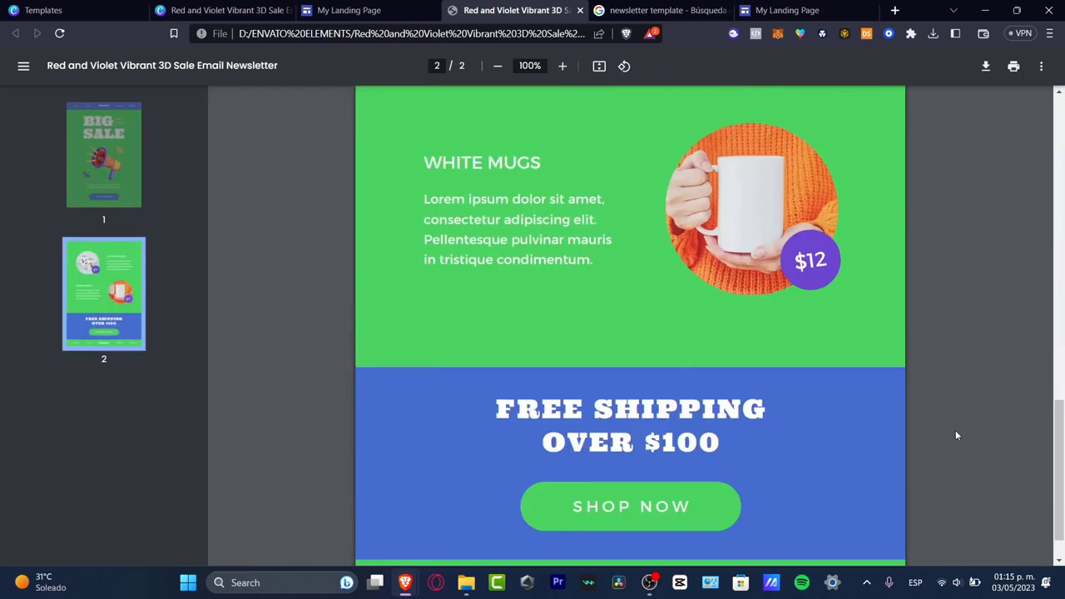
scroll(956, 435, "up", 15)
scroll(956, 435, "down", 15)
scroll(955, 430, "up", 15)
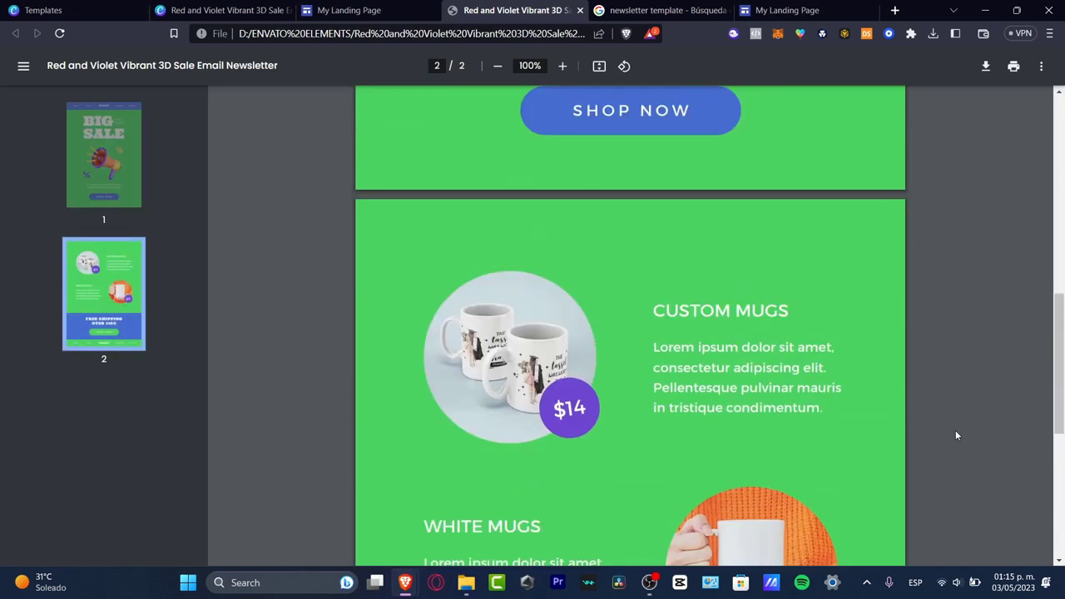
Return to the Canva design, add a third page and browse the email newsletter templates for it
left_click(366, 10)
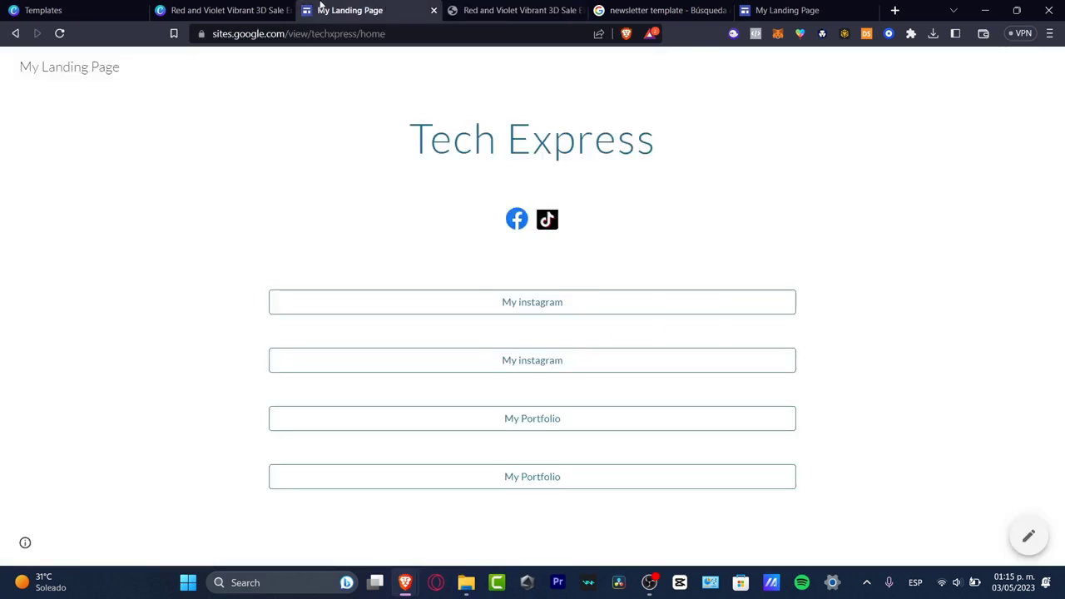
left_click(225, 10)
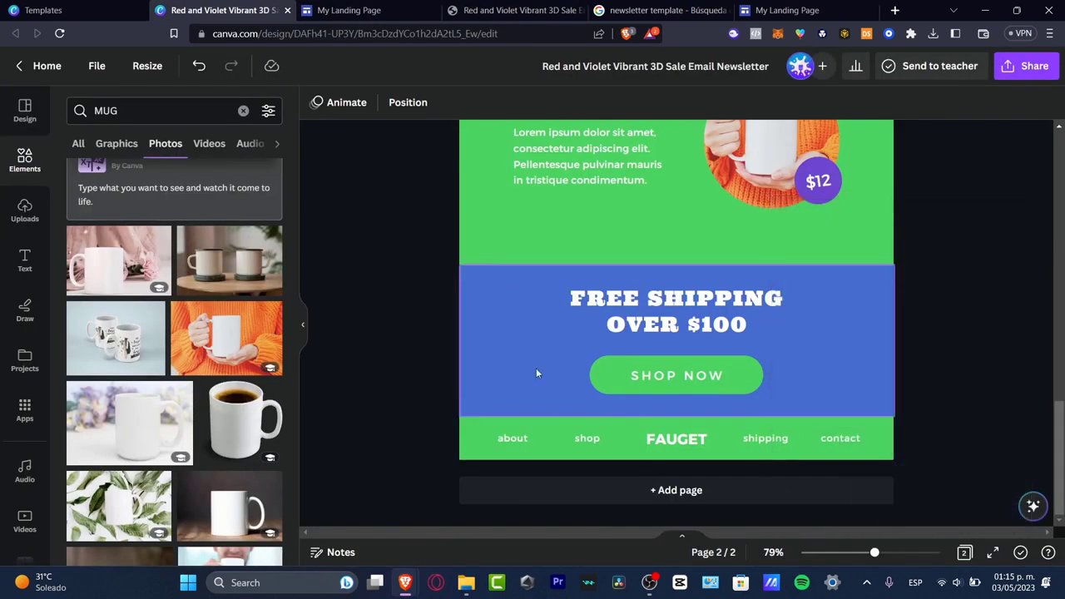
left_click(676, 490)
left_click(35, 105)
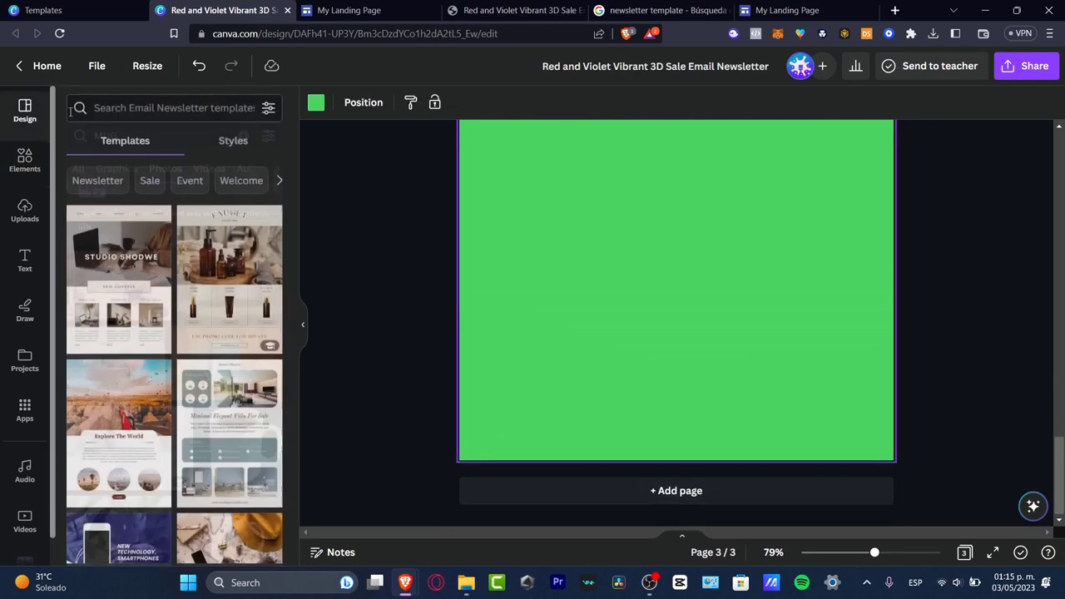
scroll(221, 501, "down", 3)
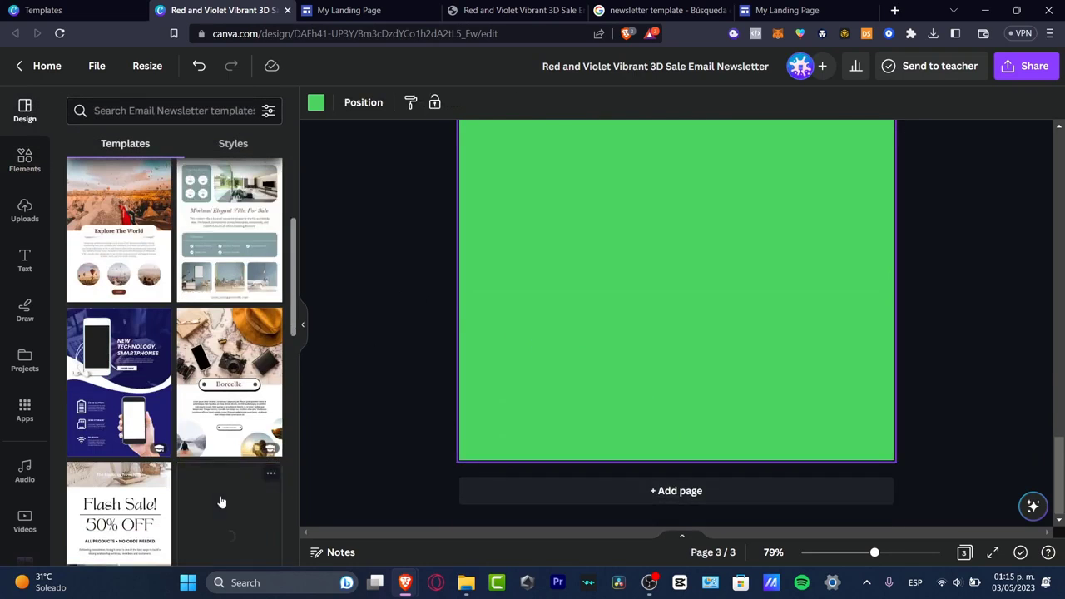
Review page 1 of the design and switch to the exported PDF to view its first page
scroll(805, 368, "up", 10)
scroll(806, 367, "up", 2)
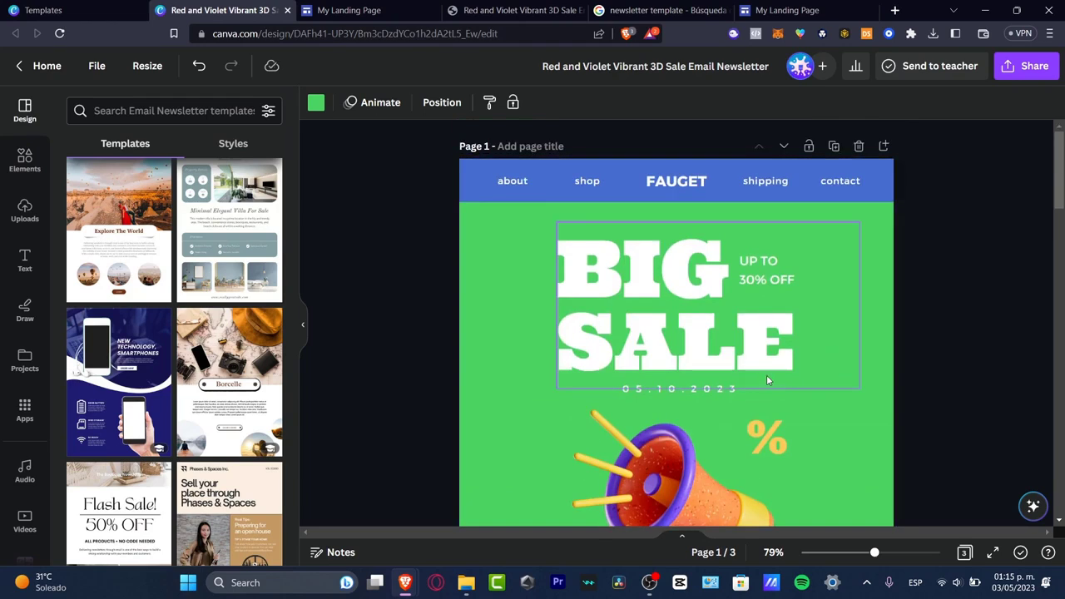
left_click(533, 10)
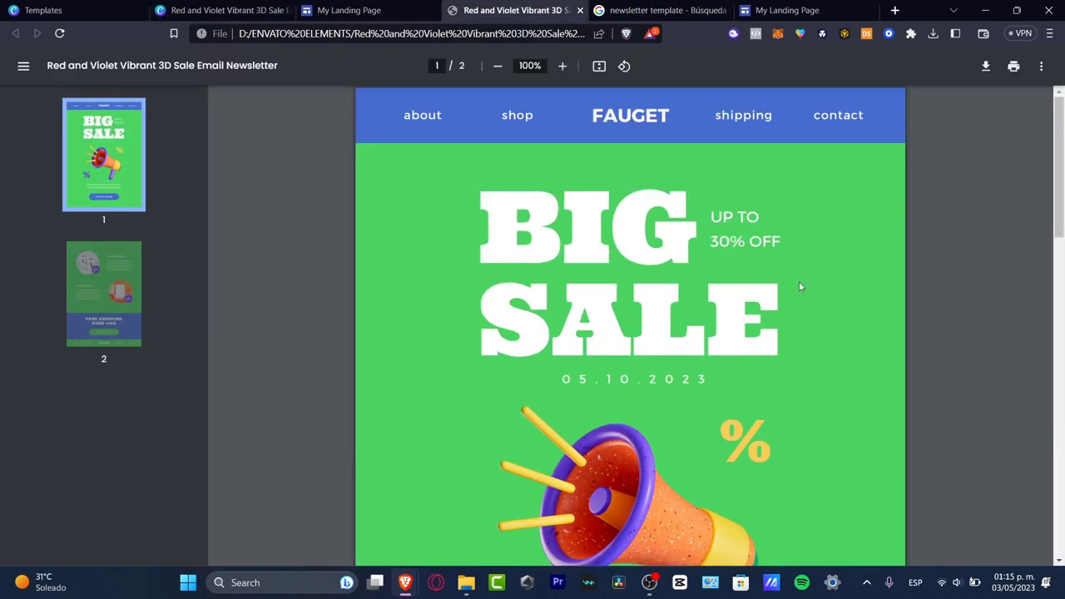